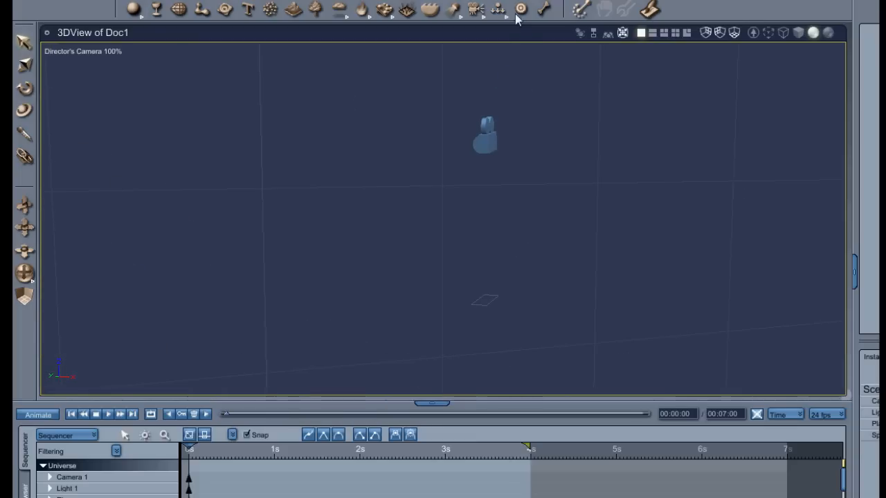
# Step: Switch the 3D view from the Director's Camera to Camera 1
pyautogui.click(488, 151)
pyautogui.click(68, 56)
pyautogui.click(66, 64)
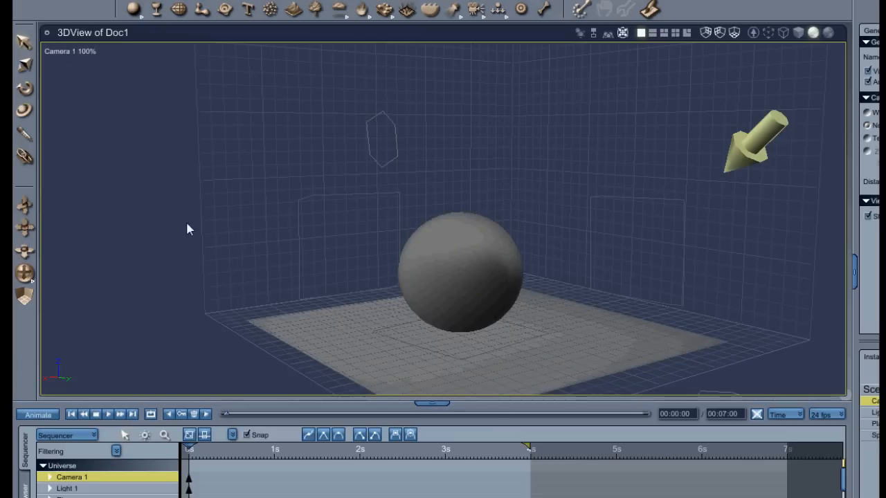
# Step: Select the sphere and raise it slightly above the floor plane along its vertical axis
pyautogui.click(229, 135)
pyautogui.click(420, 245)
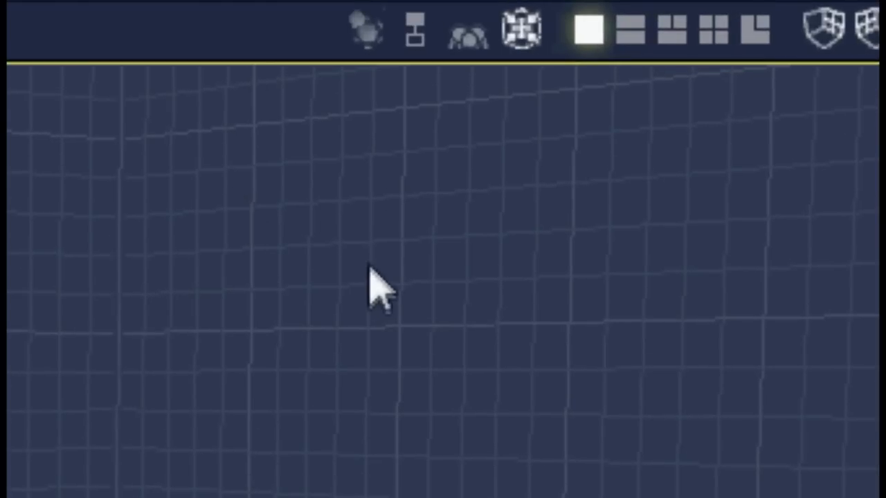
pyautogui.click(469, 31)
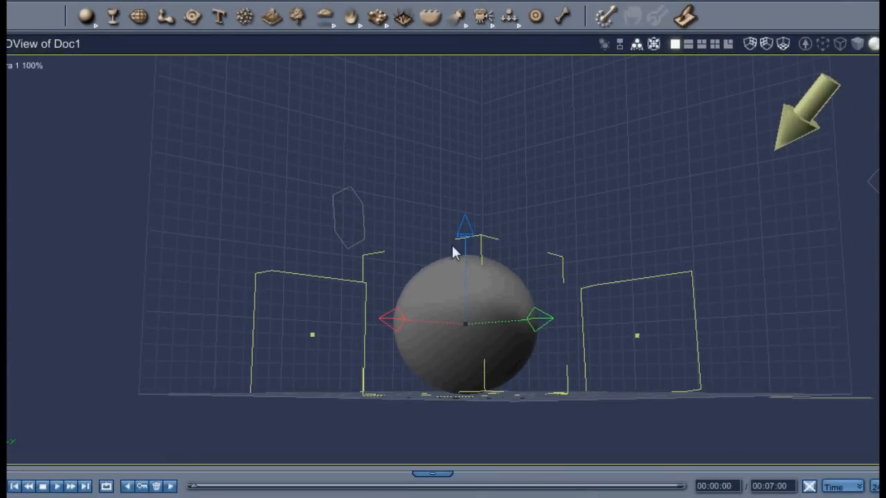
pyautogui.moveTo(214, 197); pyautogui.dragTo(275, 263, button='middle')
pyautogui.moveTo(467, 232); pyautogui.dragTo(465, 115)
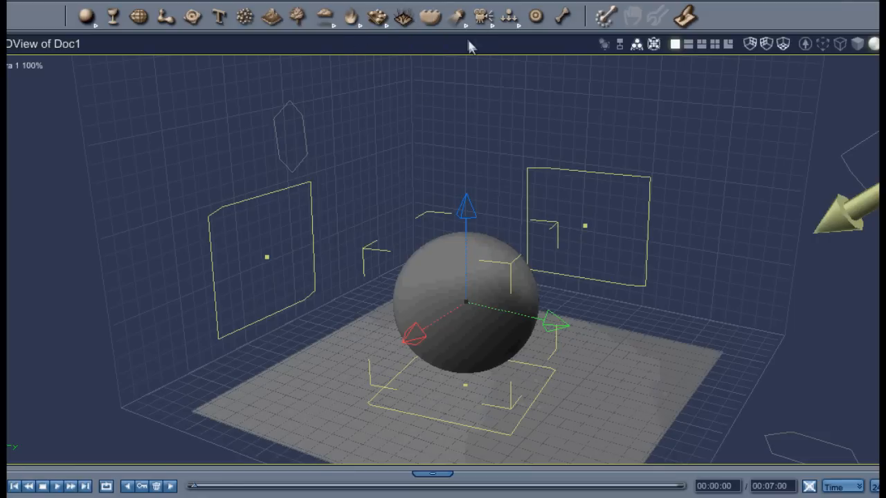
# Step: Split the 3D view into two stacked panes and show the whole scene through the Director's Camera in the lower one
pyautogui.click(688, 44)
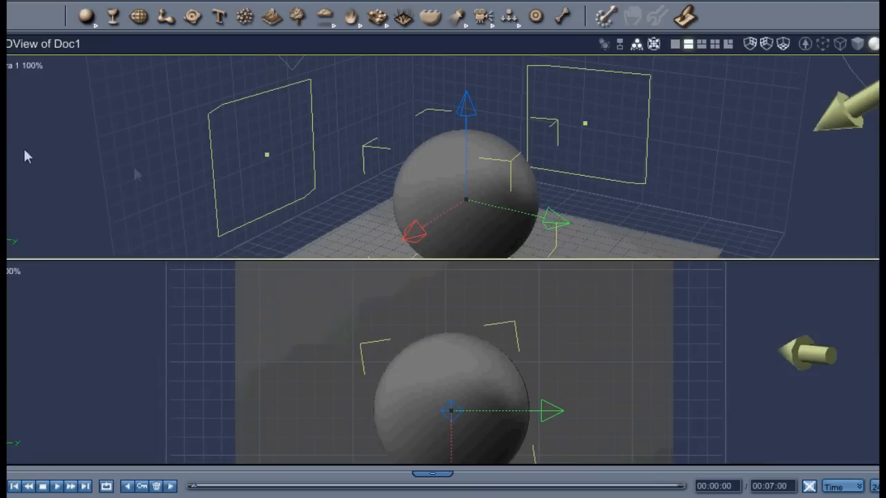
pyautogui.click(34, 87)
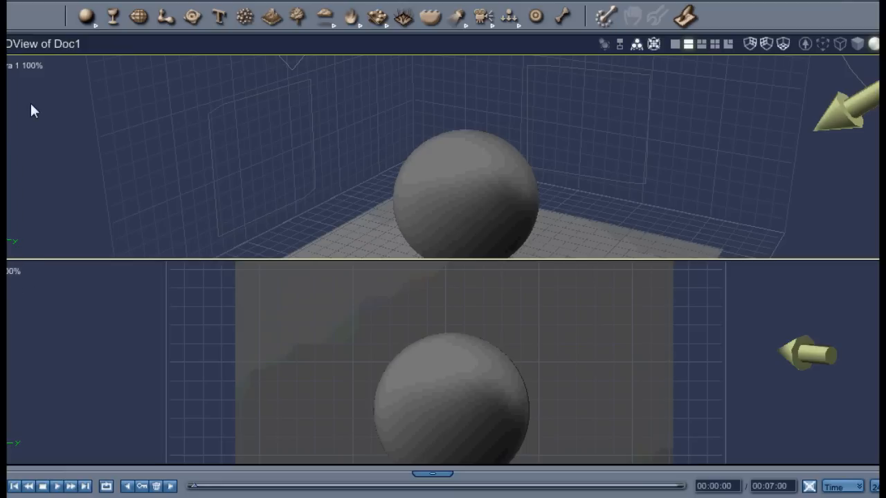
pyautogui.click(12, 272)
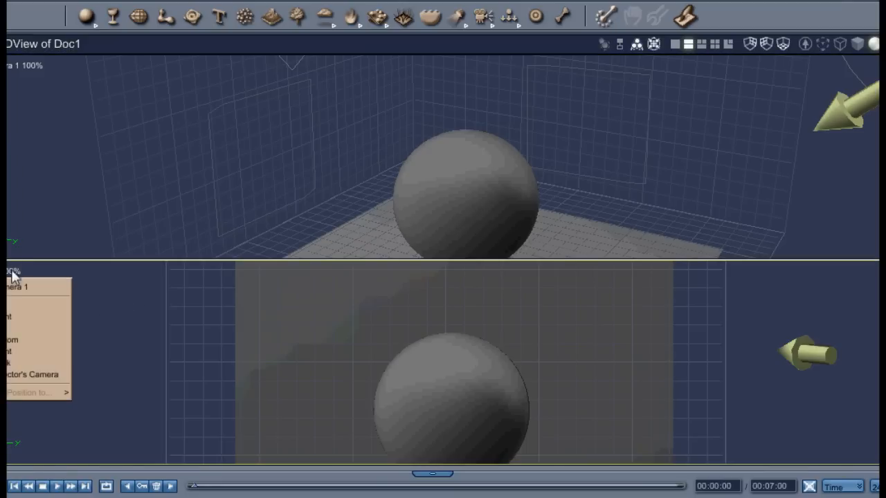
pyautogui.click(28, 375)
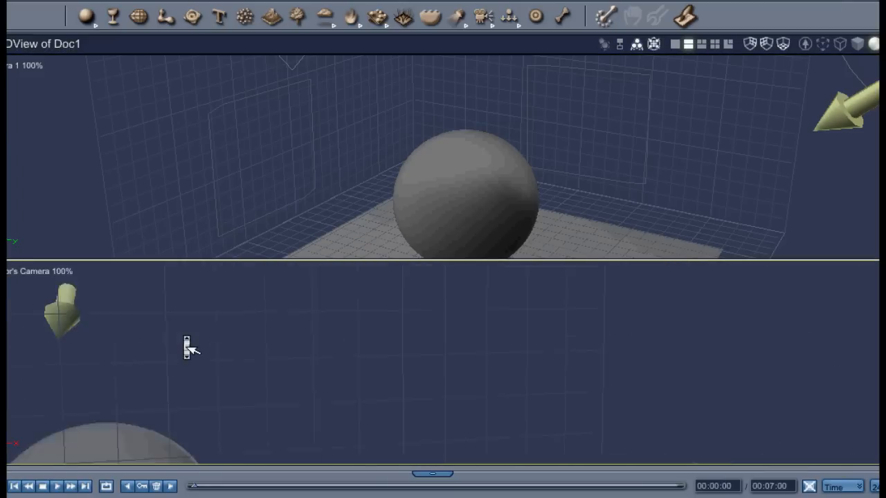
pyautogui.moveTo(42, 123); pyautogui.dragTo(94, 123)
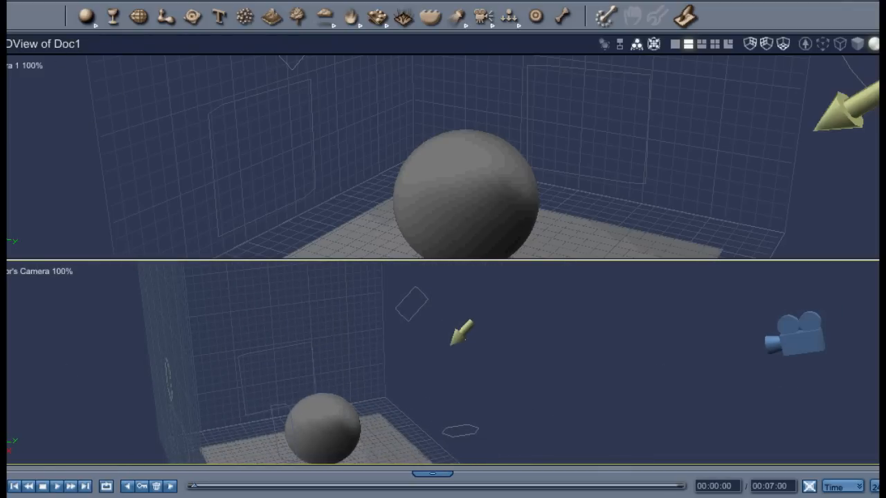
# Step: Try the three-pane and four-pane layouts, ending with a large view and a small inset view
pyautogui.click(701, 44)
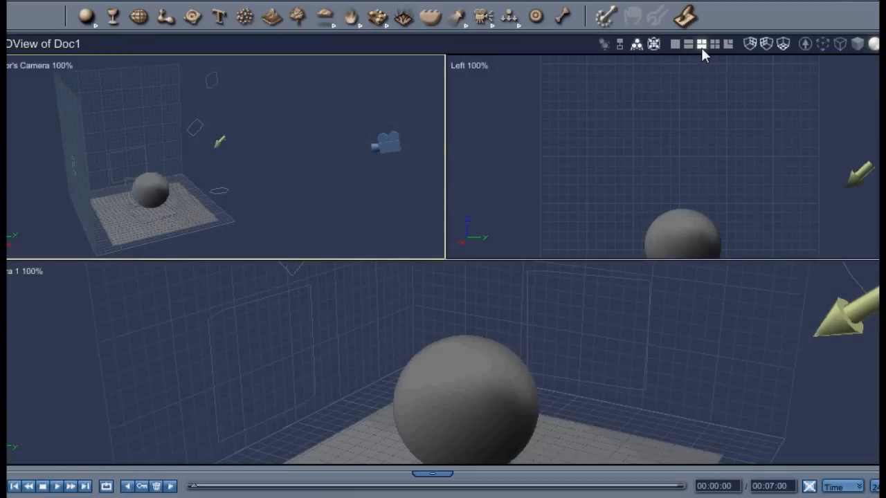
pyautogui.click(713, 44)
pyautogui.click(727, 44)
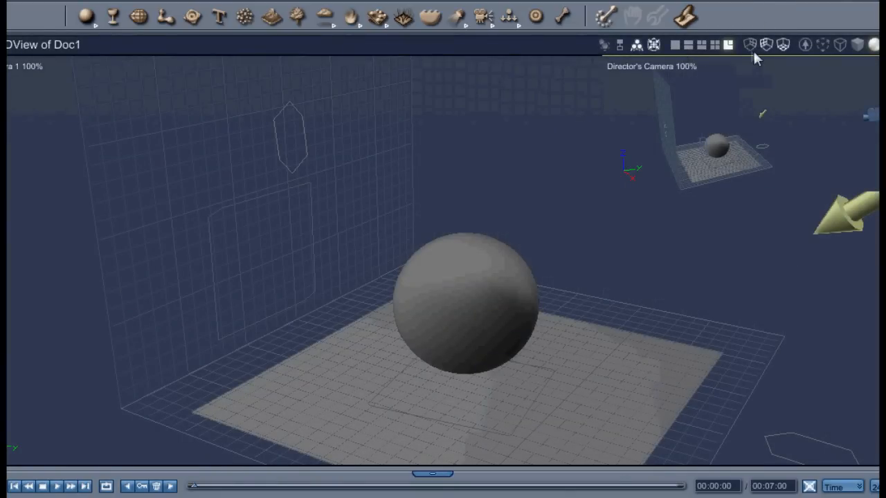
# Step: Hide the grid planes of the working box, including the floor, and show them all again
pyautogui.click(777, 43)
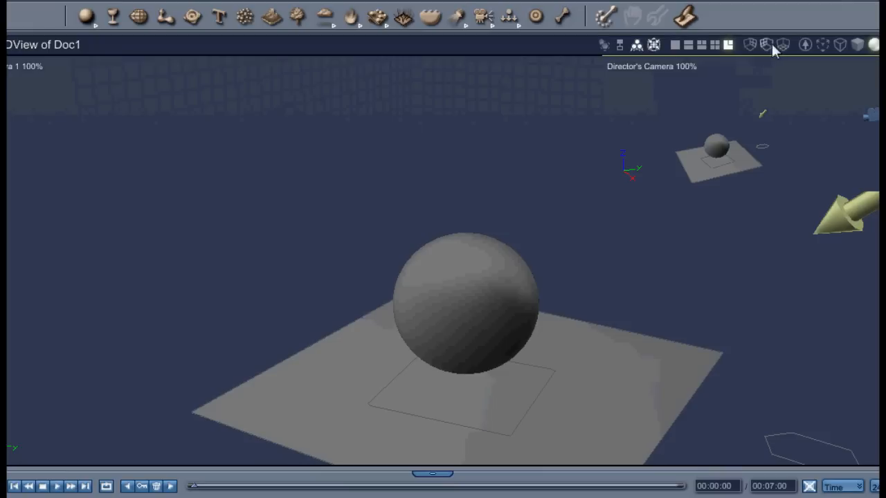
pyautogui.click(747, 47)
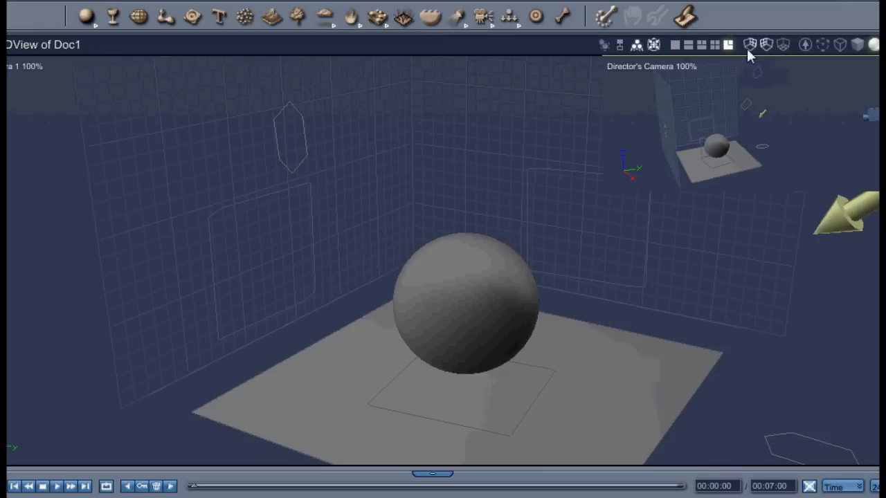
pyautogui.click(786, 46)
# Step: Select the sphere and return the 3D view to the single-pane layout
pyautogui.click(475, 282)
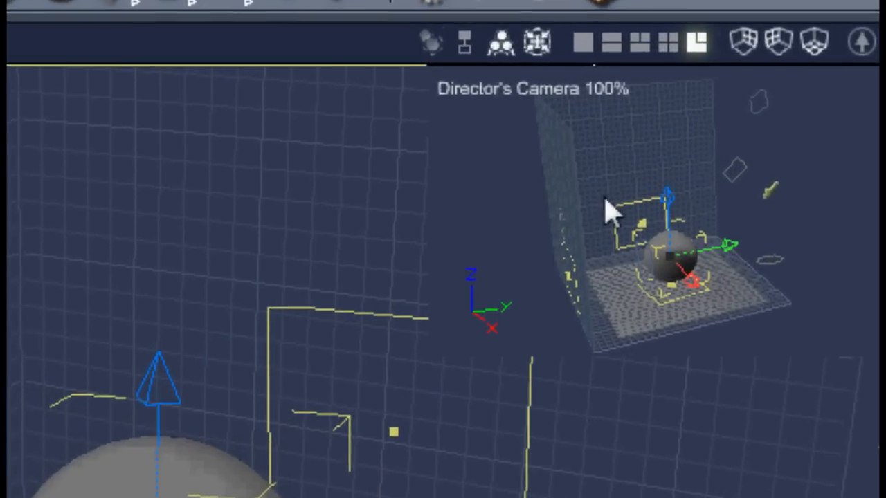
pyautogui.click(477, 33)
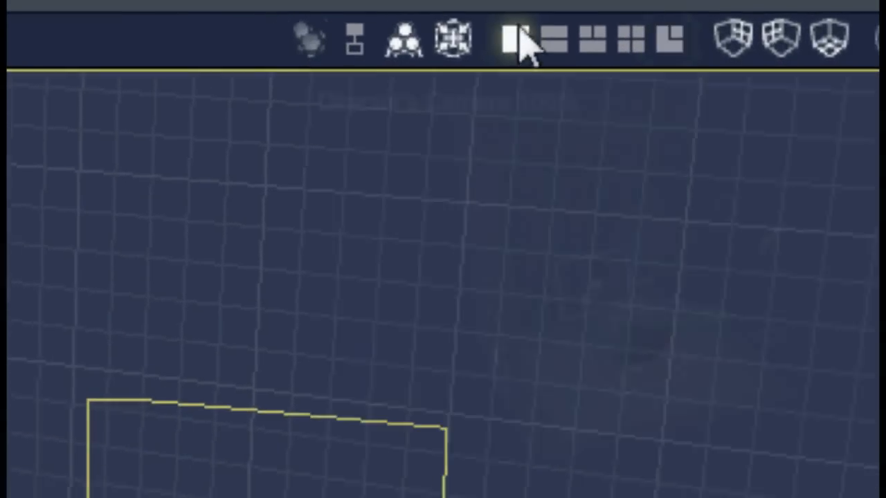
# Step: Toggle the floor grid and the two wall grids off and on one by one, leaving all three shown
pyautogui.click(742, 34)
pyautogui.click(859, 35)
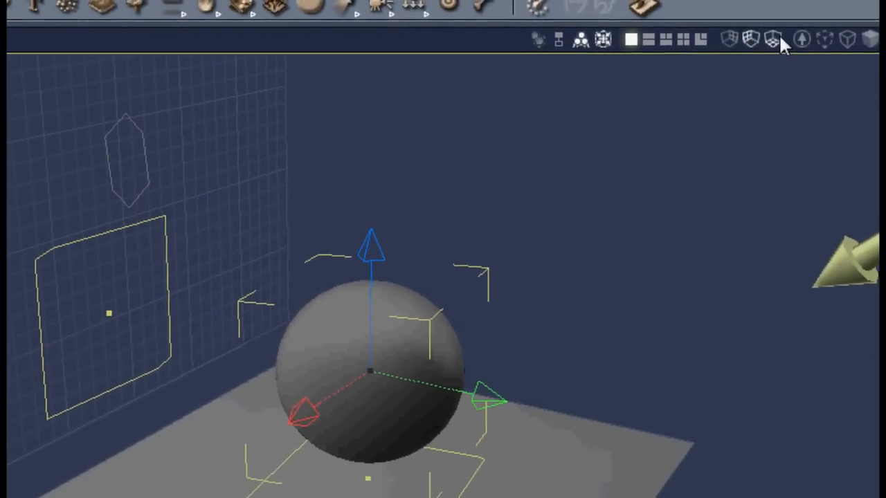
pyautogui.click(777, 38)
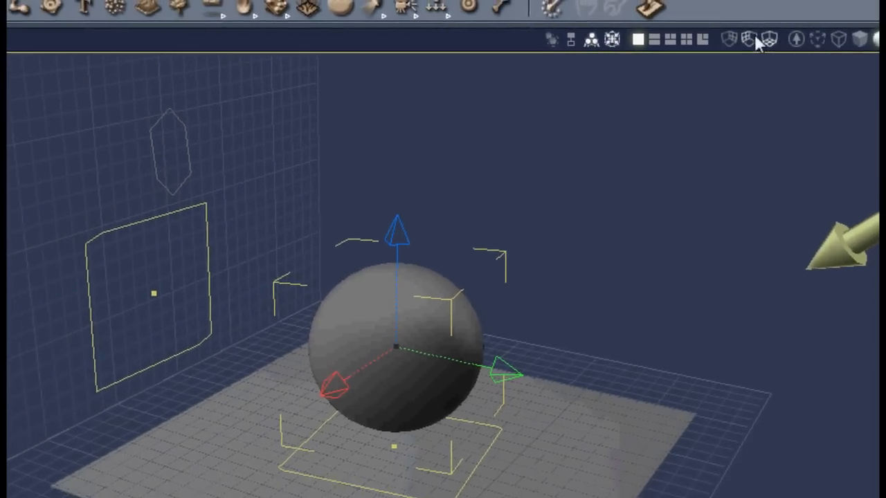
pyautogui.click(751, 38)
pyautogui.click(751, 38)
pyautogui.click(729, 38)
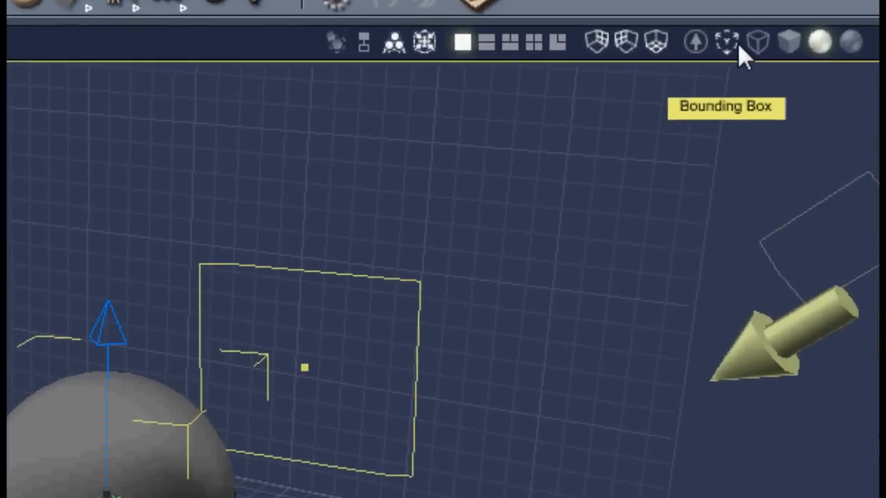
# Step: Cycle the preview through Bounding Box, Wire and flat-shaded modes, ending on the highest-quality shaded mode
pyautogui.click(751, 43)
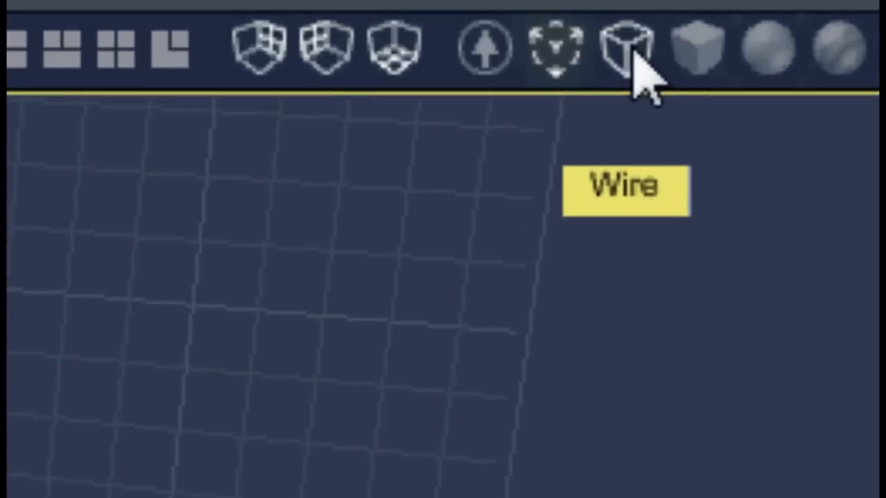
pyautogui.click(687, 49)
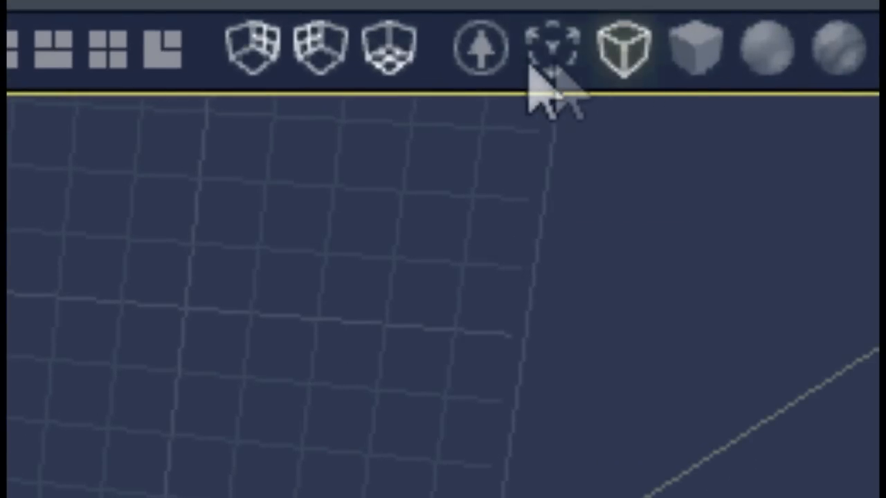
pyautogui.click(678, 55)
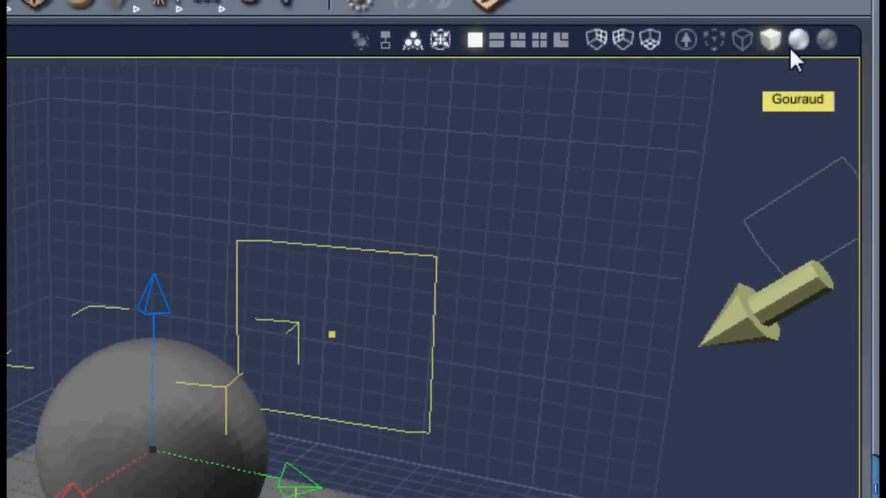
pyautogui.click(827, 40)
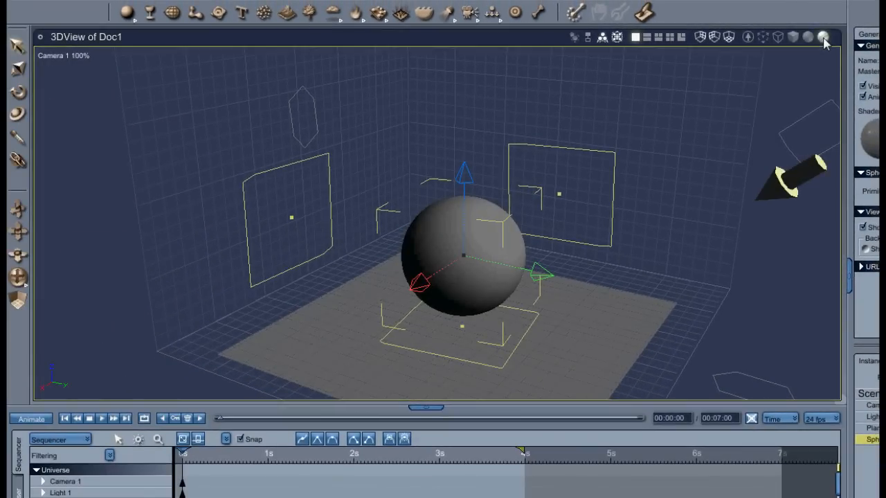
# Step: Move Light 1 closer to the sphere, rotate it to a shallower angle and raise it slightly
pyautogui.moveTo(787, 181); pyautogui.dragTo(747, 193)
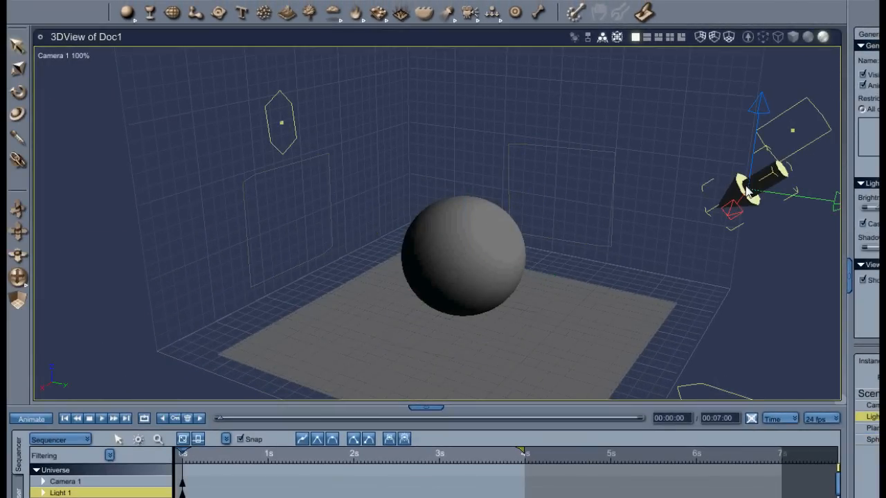
pyautogui.press('r')
pyautogui.moveTo(748, 190); pyautogui.dragTo(675, 296)
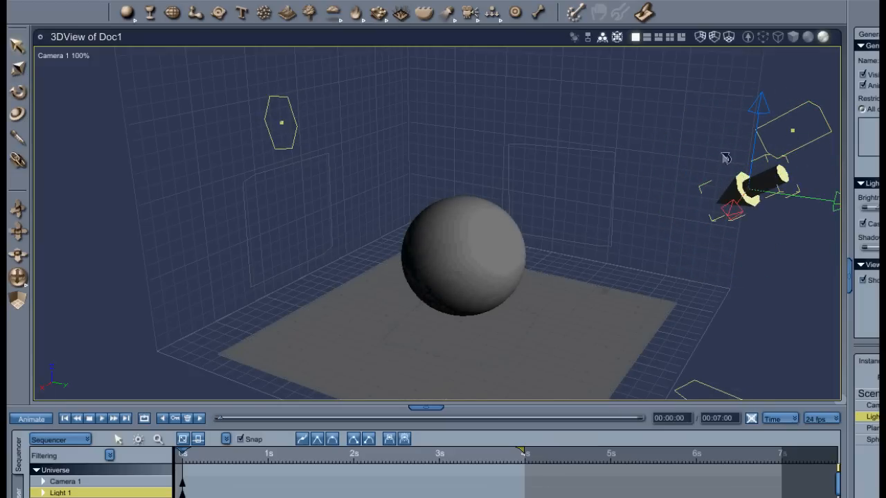
pyautogui.moveTo(729, 158); pyautogui.dragTo(751, 142)
pyautogui.press('t')
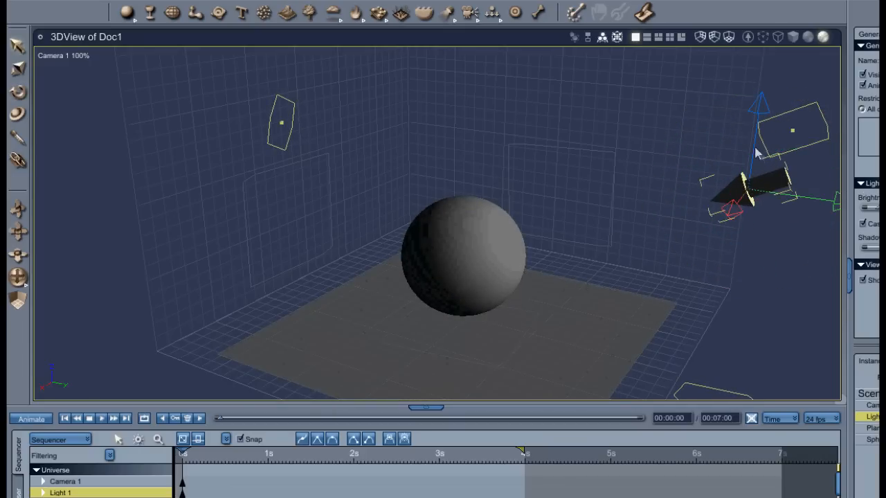
pyautogui.moveTo(752, 171)
pyautogui.mouseDown()
pyautogui.moveTo(750, 204)
pyautogui.moveTo(752, 169)
pyautogui.mouseUp()
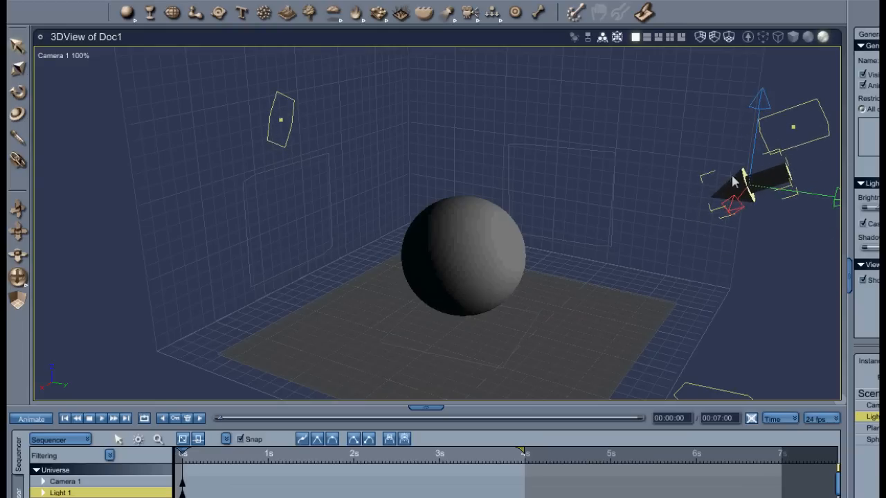
# Step: Compare the Wire preview with the highest-quality shaded mode and finish with flat shading
pyautogui.click(776, 38)
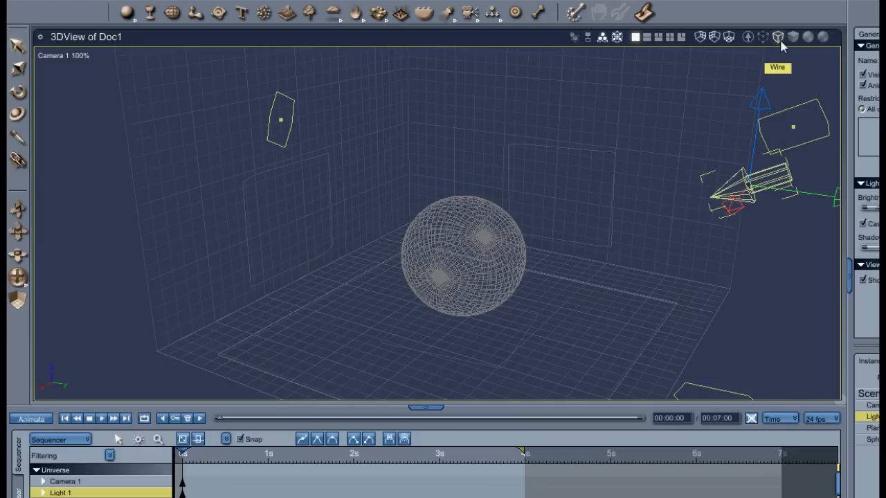
pyautogui.click(821, 39)
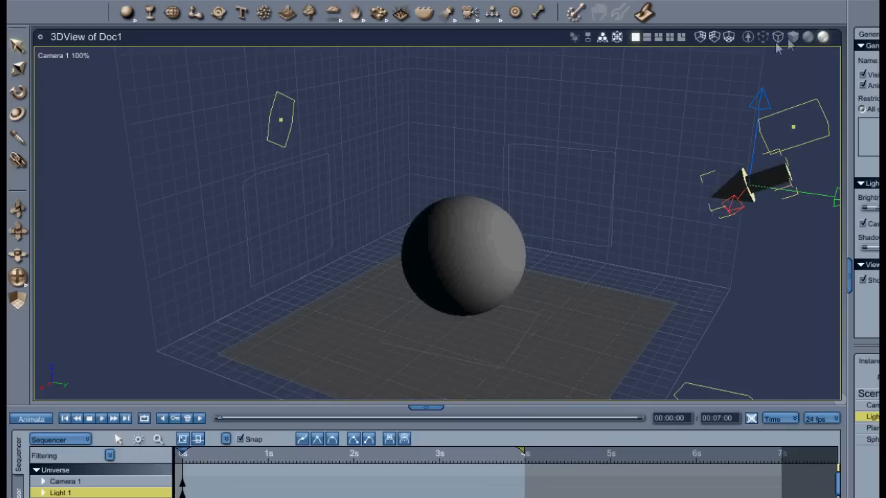
pyautogui.click(778, 38)
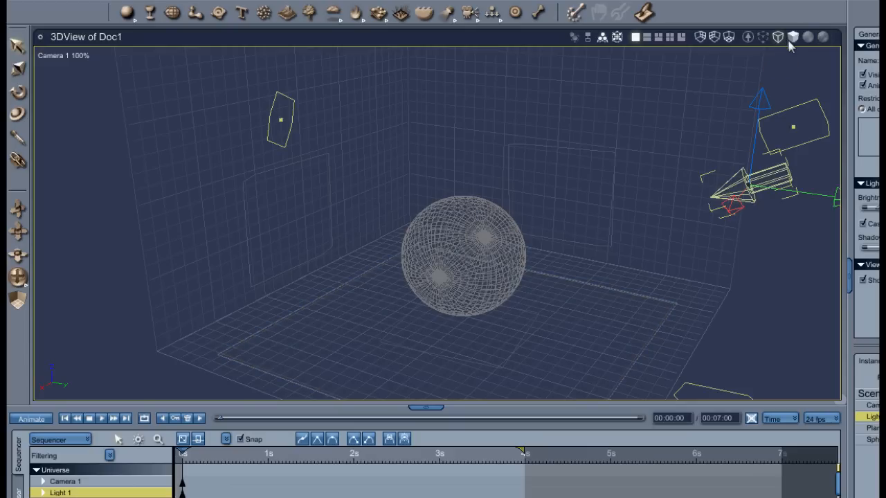
pyautogui.click(793, 38)
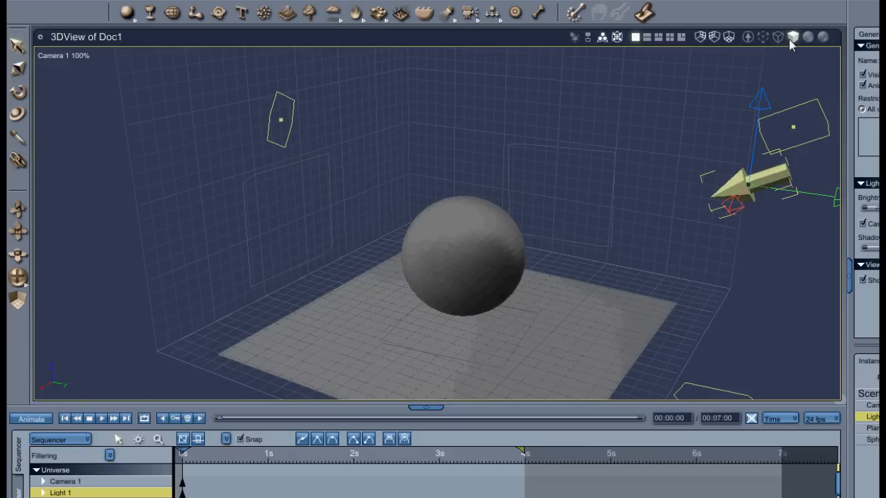
# Step: Select the sphere and preview the scene as Bounding Box before returning to flat shading
pyautogui.click(461, 261)
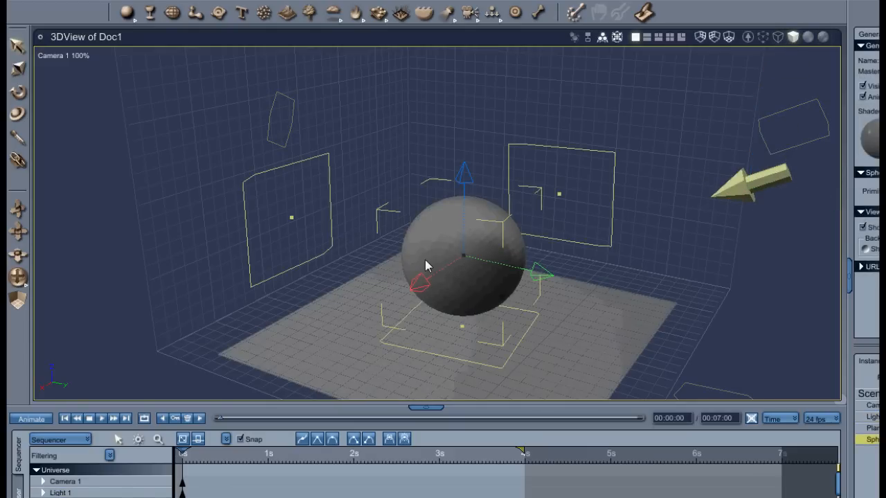
pyautogui.click(763, 37)
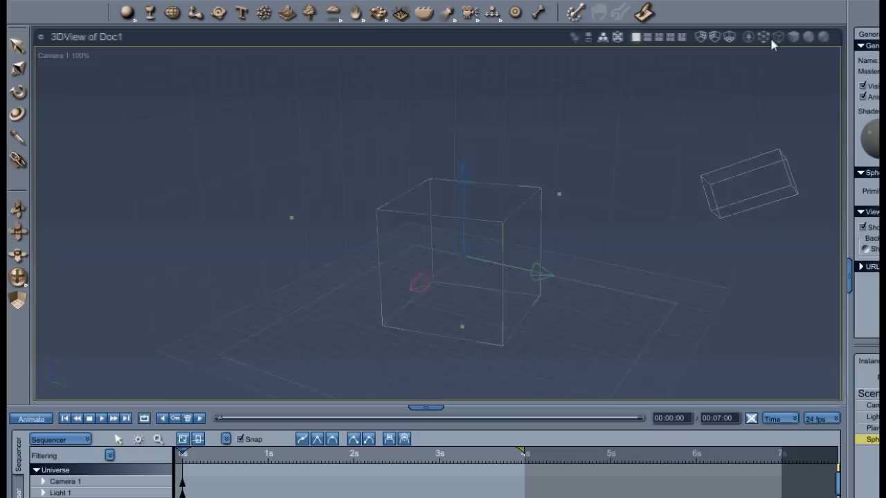
pyautogui.click(774, 38)
pyautogui.click(767, 38)
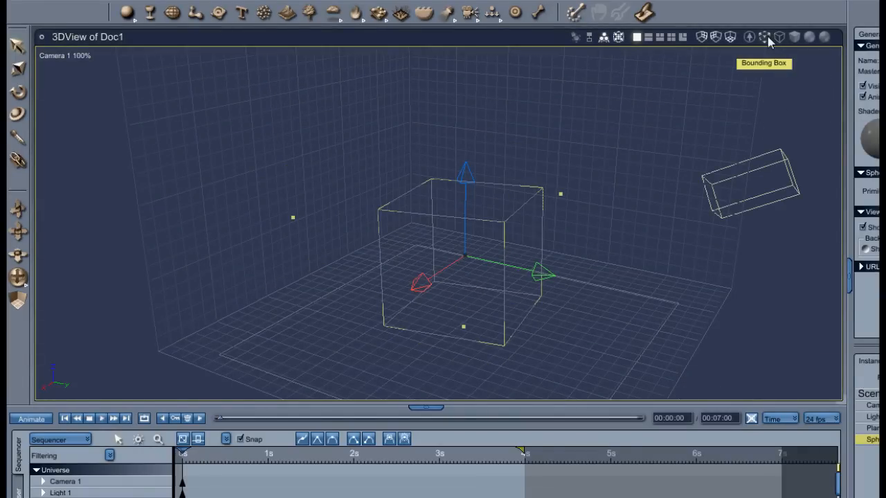
pyautogui.click(794, 38)
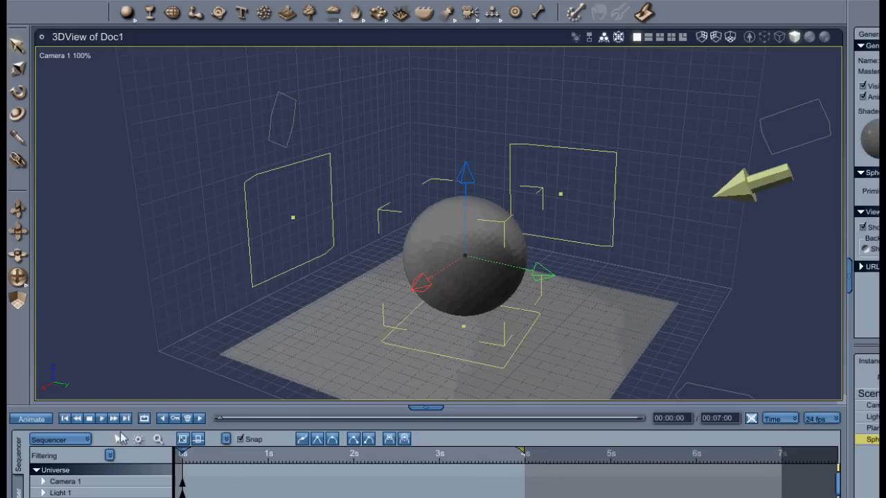
# Step: Check the sequencer's available editor modes and select Camera 1's keyframe at 0 s
pyautogui.click(55, 440)
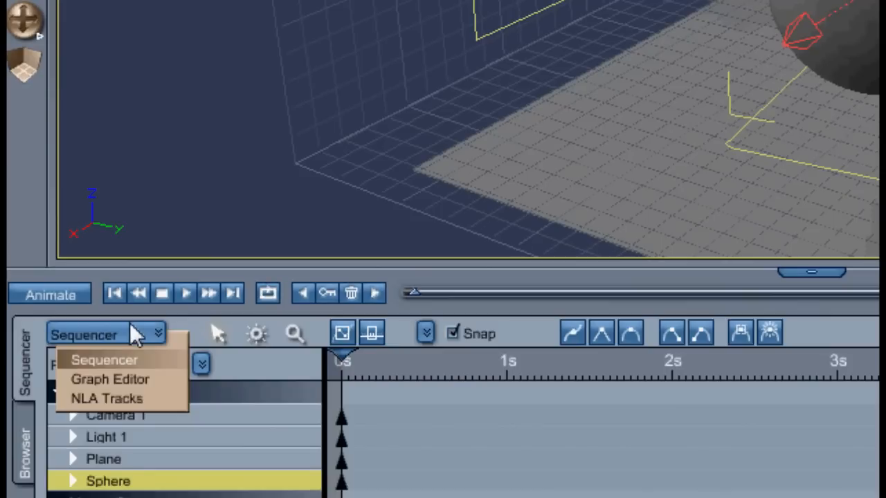
pyautogui.click(129, 344)
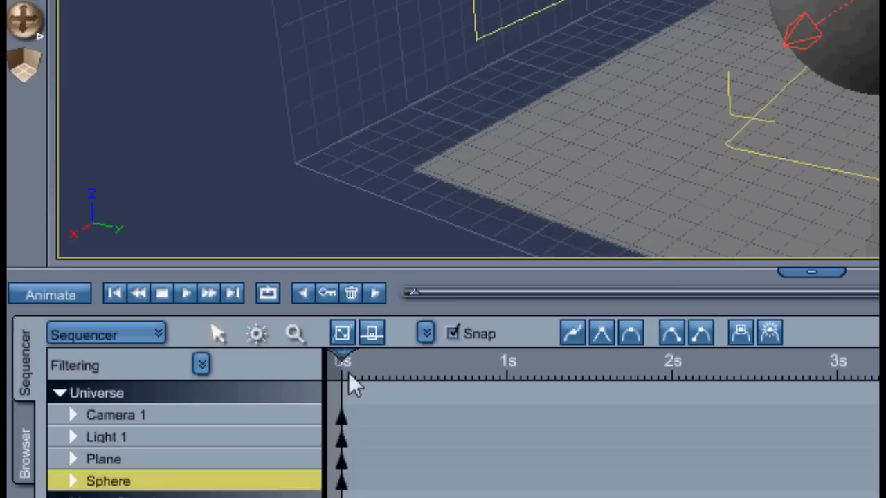
pyautogui.moveTo(340, 418); pyautogui.dragTo(324, 408)
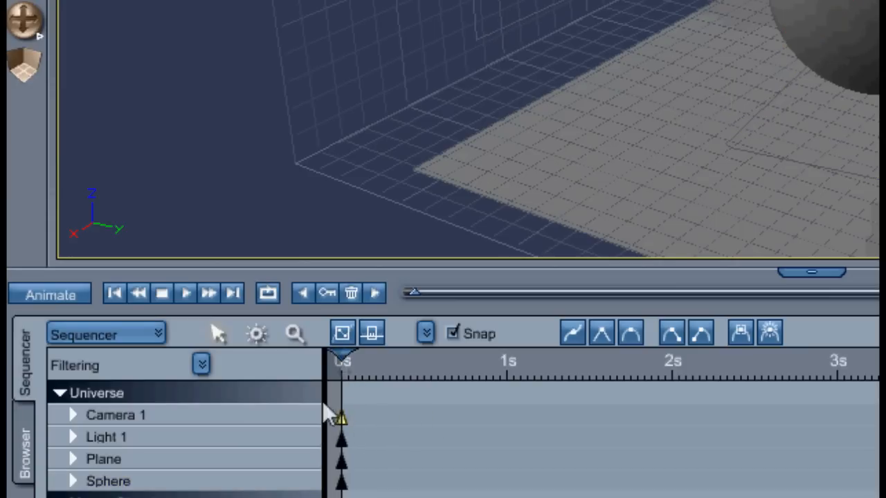
# Step: Set the animation time to 00:01:23 and move the sphere to keyframe a new position
pyautogui.moveTo(343, 358); pyautogui.dragTo(508, 395)
pyautogui.click(751, 32)
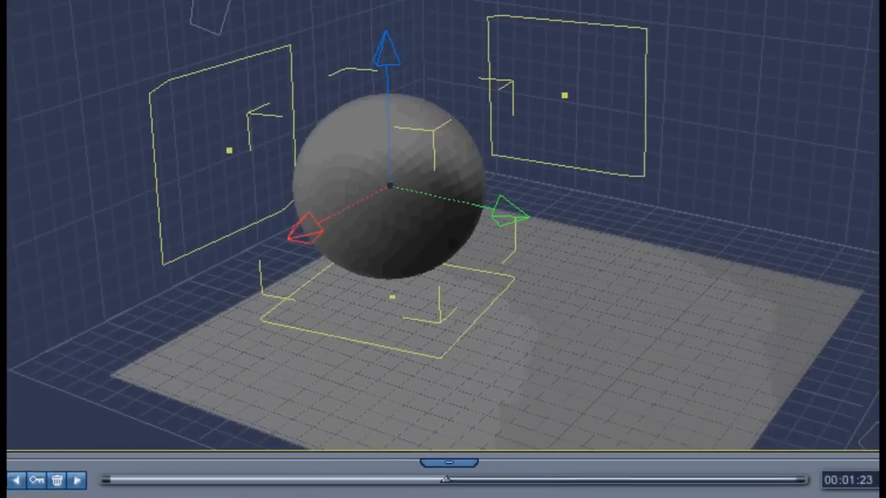
pyautogui.moveTo(312, 220); pyautogui.dragTo(758, 287)
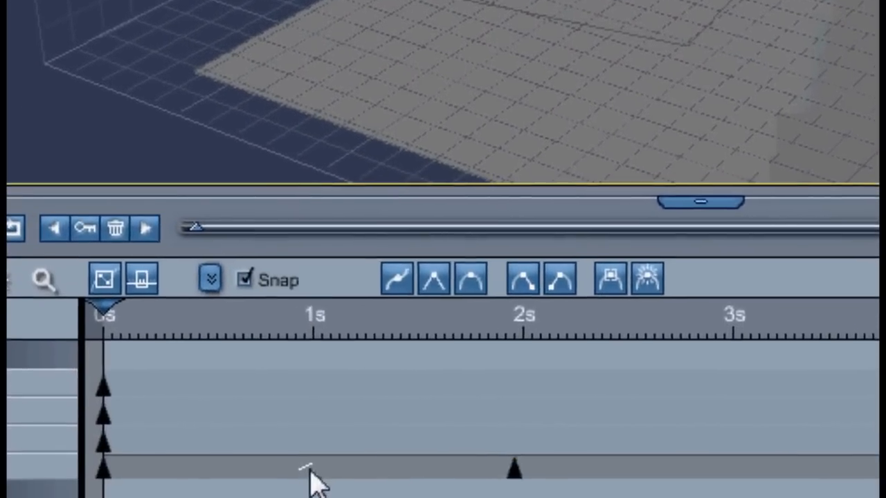
# Step: Select the transition between the sphere's two keyframes and try different Ease In-Out ranges on its Linear tweener
pyautogui.click(312, 478)
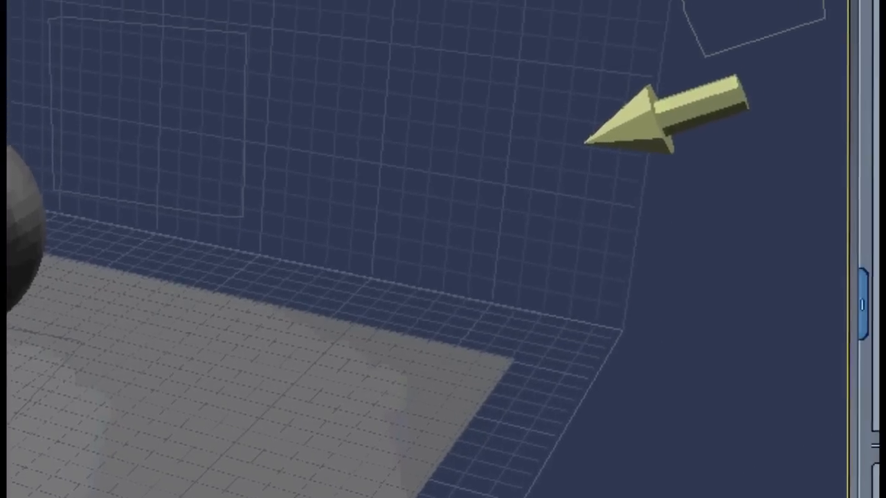
pyautogui.moveTo(657, 181); pyautogui.dragTo(575, 305)
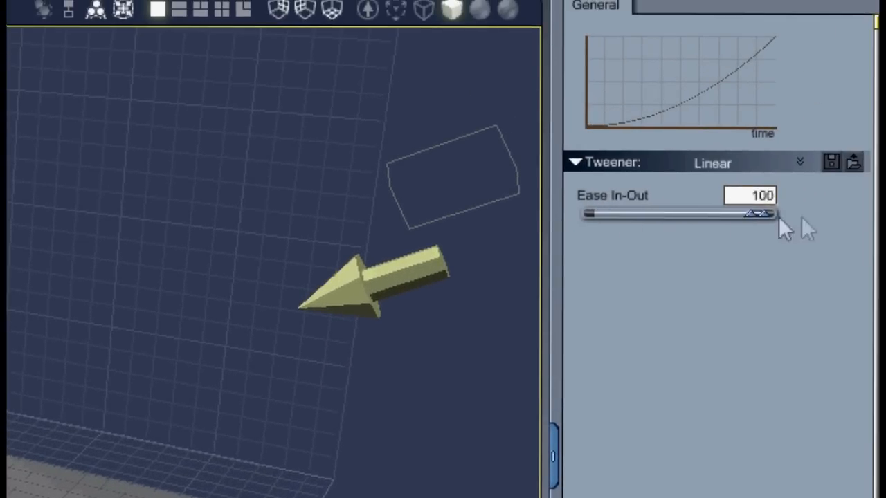
pyautogui.moveTo(737, 216); pyautogui.dragTo(618, 263)
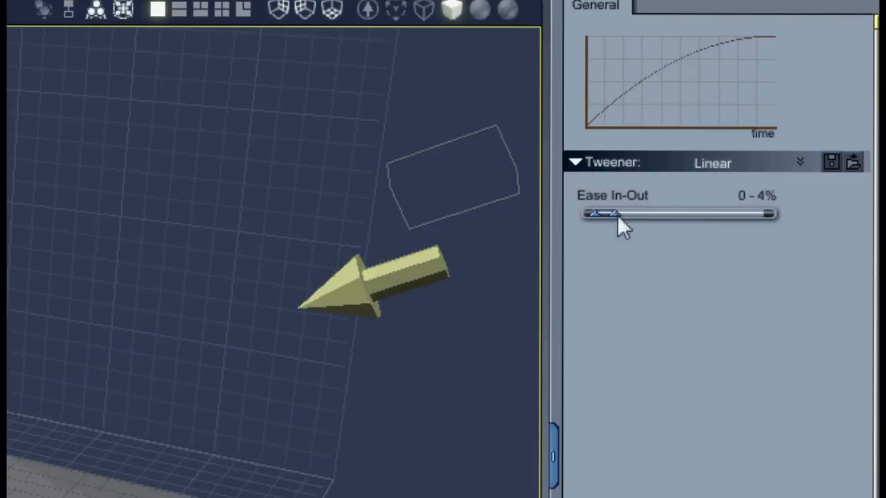
pyautogui.moveTo(615, 213); pyautogui.dragTo(816, 202)
# Step: Try the Discrete tweener with a 50% threshold, followed by the Noise Tweener
pyautogui.click(748, 171)
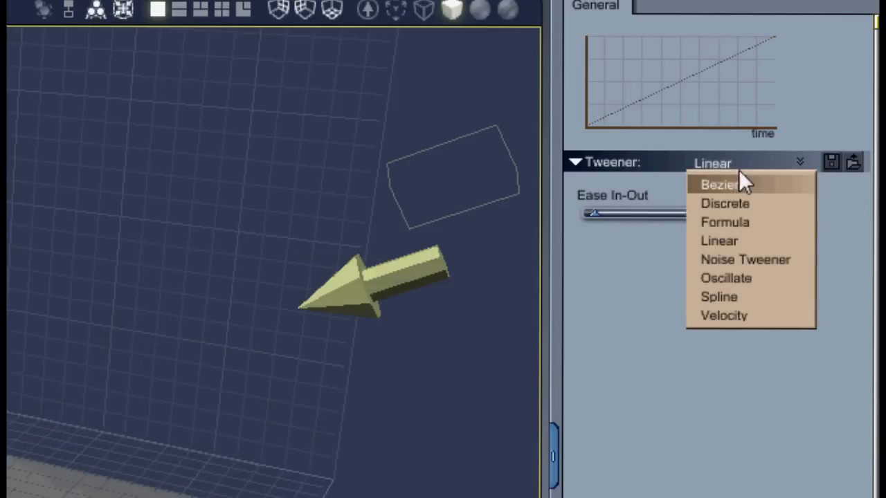
pyautogui.click(740, 202)
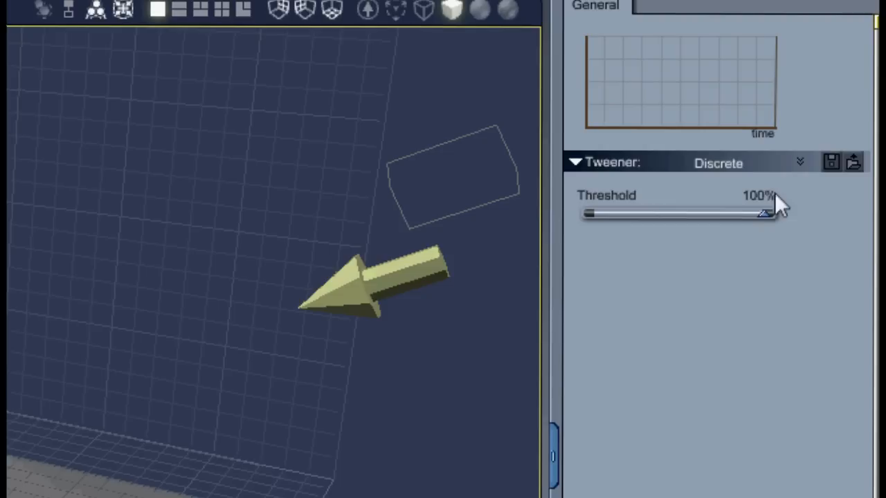
pyautogui.click(765, 215)
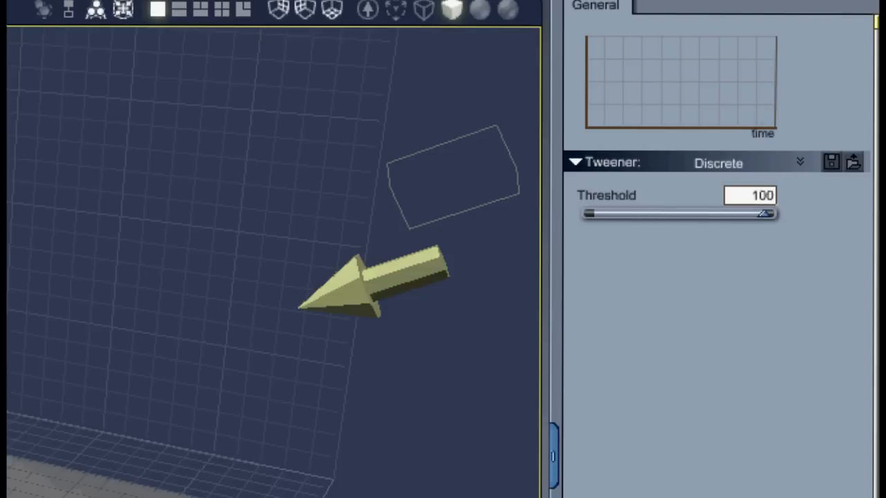
pyautogui.press('Return')
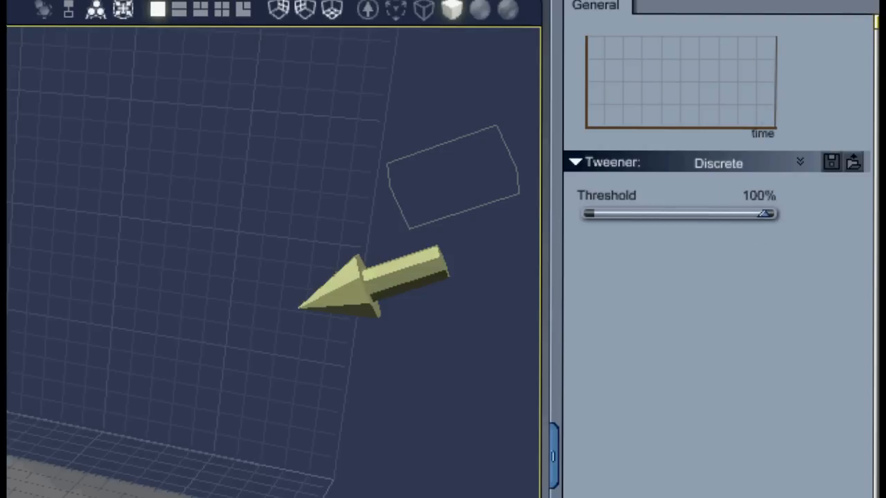
pyautogui.moveTo(682, 215)
pyautogui.mouseDown()
pyautogui.moveTo(673, 223)
pyautogui.moveTo(680, 227)
pyautogui.mouseUp()
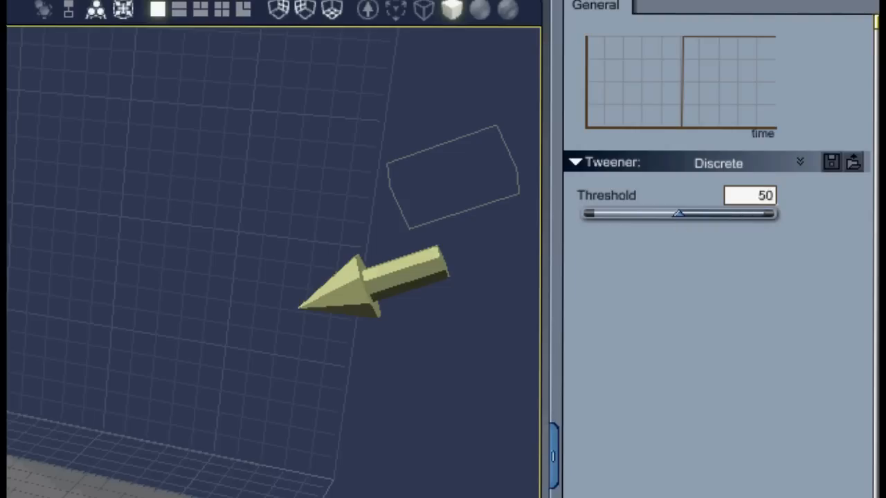
pyautogui.press('Return')
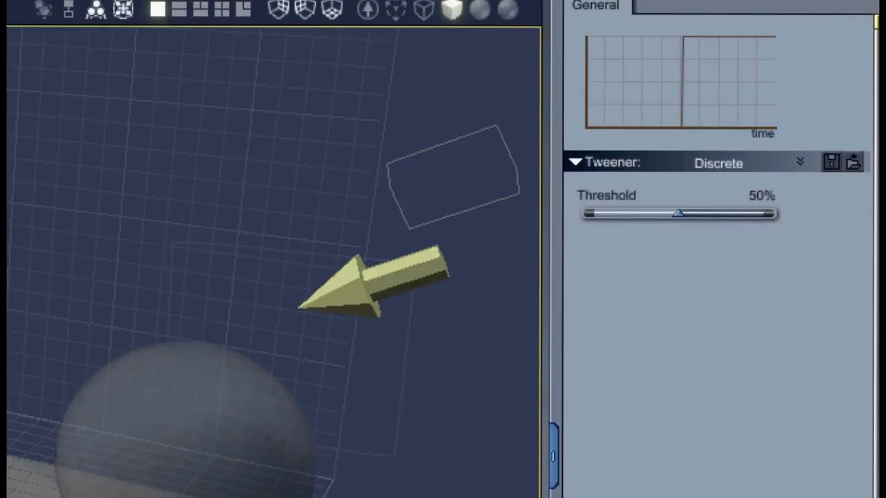
pyautogui.click(733, 164)
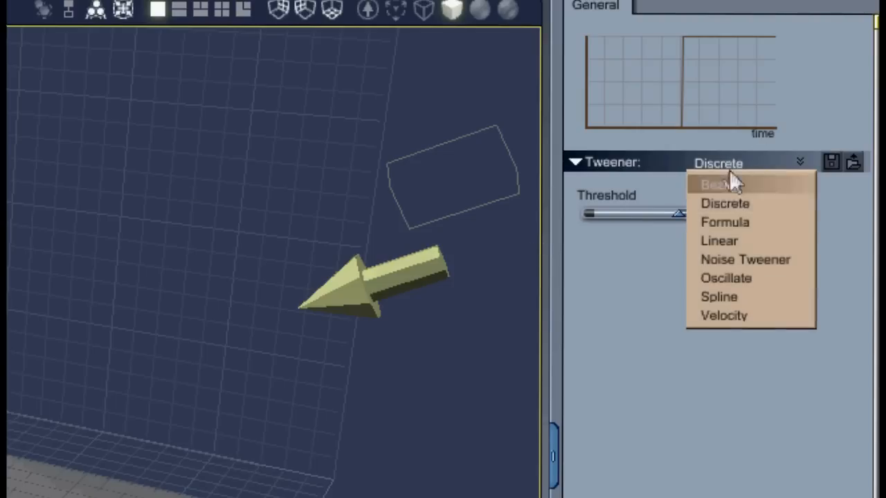
pyautogui.click(726, 259)
# Step: Set the tweener to Linear and adjust its Ease In-Out range to end at 92%
pyautogui.click(718, 165)
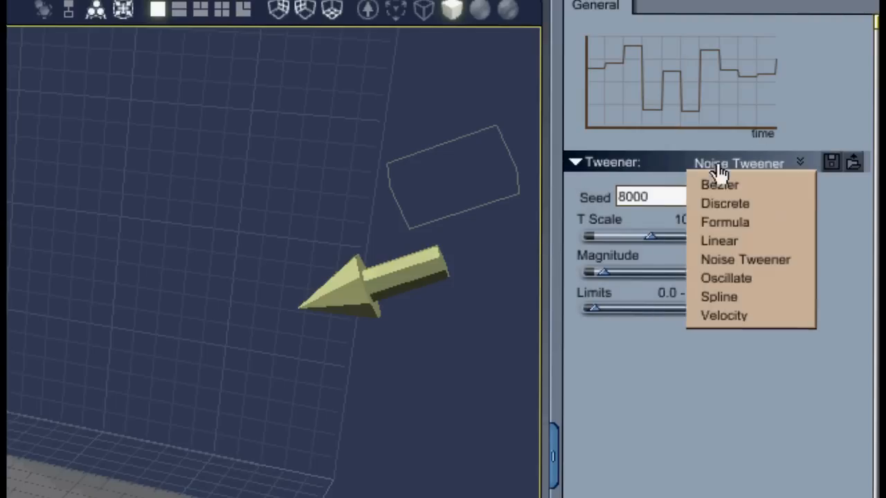
pyautogui.click(729, 239)
pyautogui.moveTo(598, 222); pyautogui.dragTo(607, 224)
pyautogui.moveTo(764, 221); pyautogui.dragTo(746, 223)
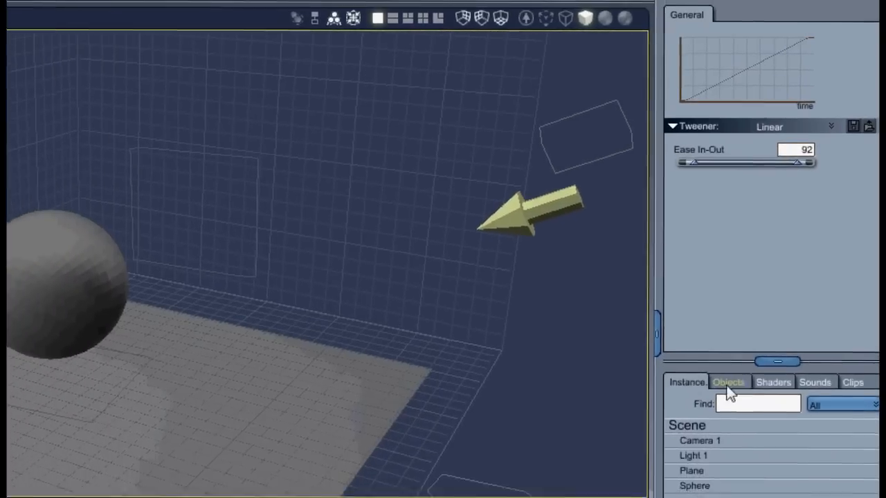
# Step: Compare the object and instance lists, view Camera 1's properties, and select the whole Scene
pyautogui.click(728, 382)
pyautogui.click(687, 383)
pyautogui.click(686, 425)
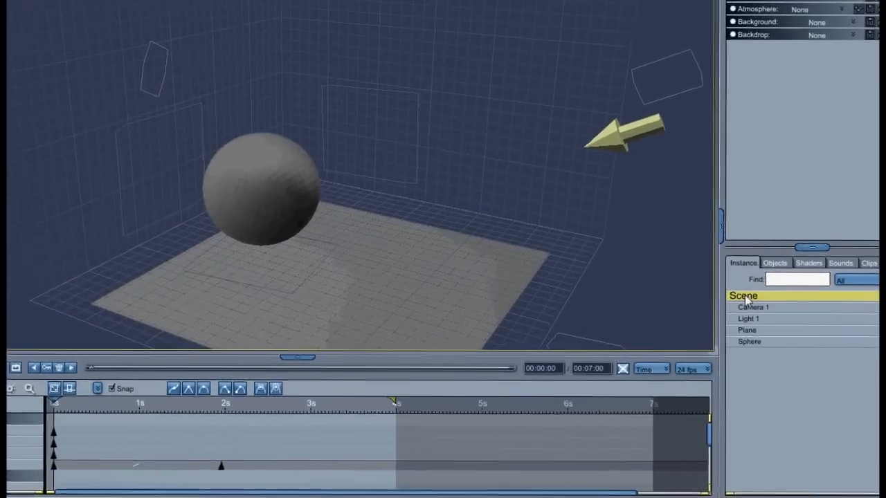
pyautogui.click(689, 287)
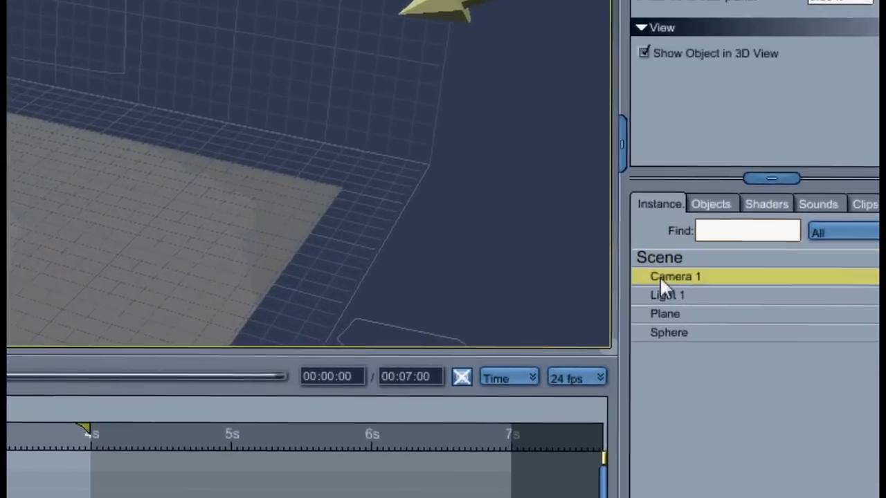
pyautogui.click(690, 274)
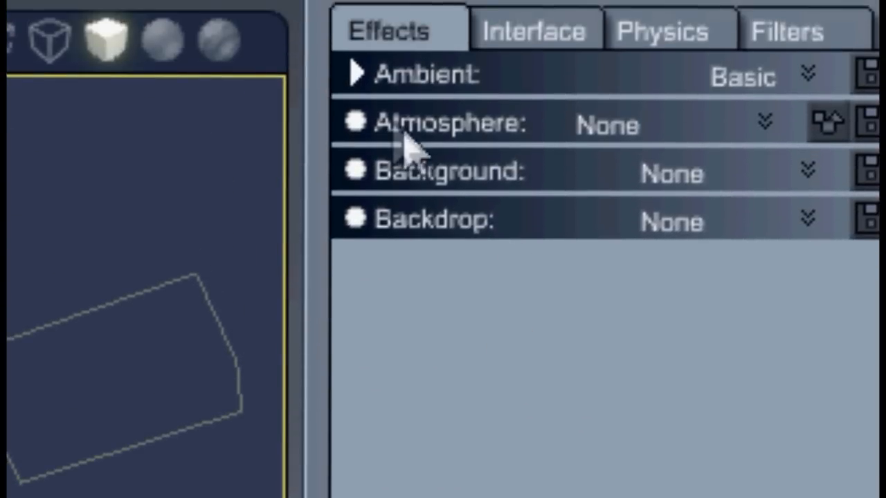
# Step: Examine the scene's Ambient, Atmosphere and Background effects, along with its Interface and Physics settings
pyautogui.click(374, 82)
pyautogui.click(374, 81)
pyautogui.click(603, 115)
pyautogui.click(503, 165)
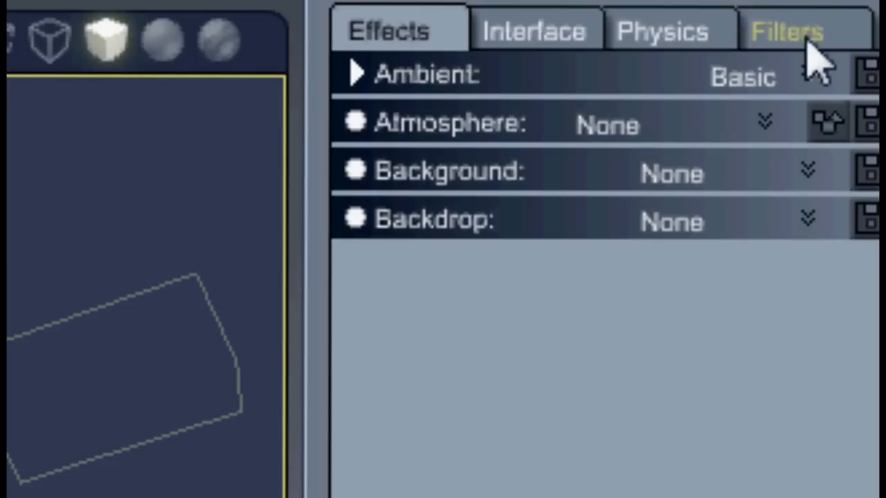
pyautogui.click(530, 34)
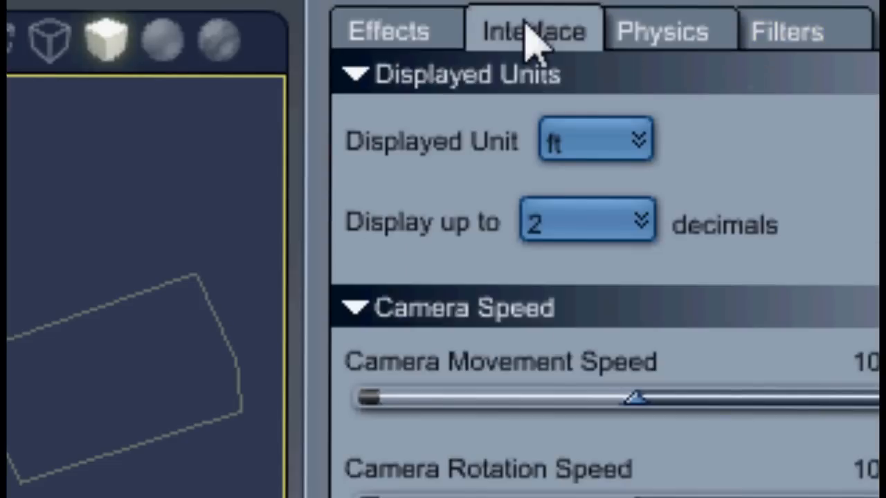
pyautogui.click(674, 31)
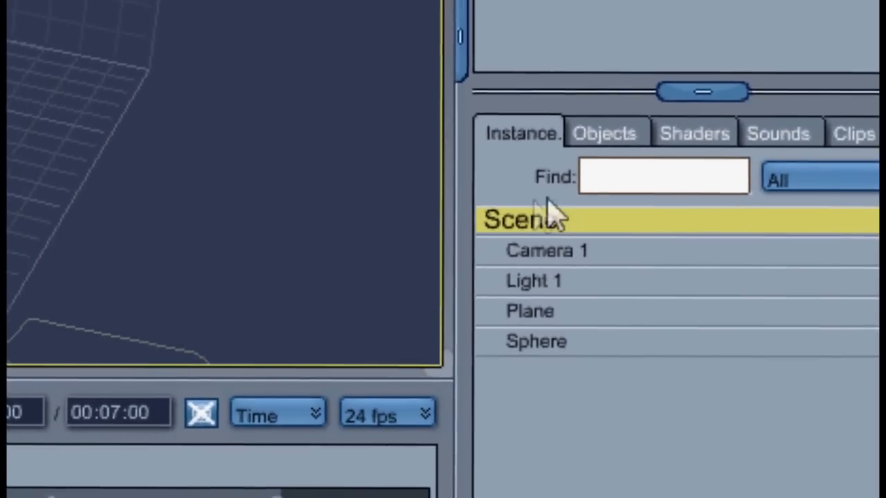
# Step: Place an instance of the Text master object in the scene twice, deleting each one
pyautogui.click(604, 132)
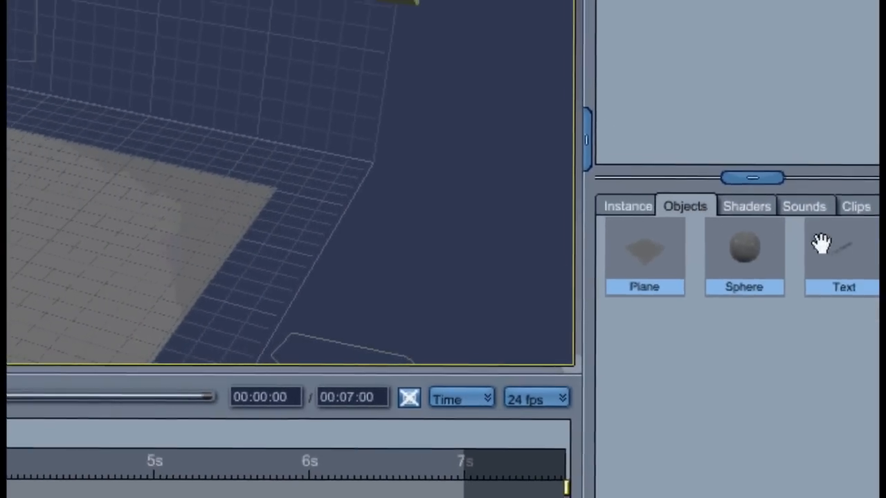
pyautogui.moveTo(821, 244); pyautogui.dragTo(797, 274)
pyautogui.click(827, 261)
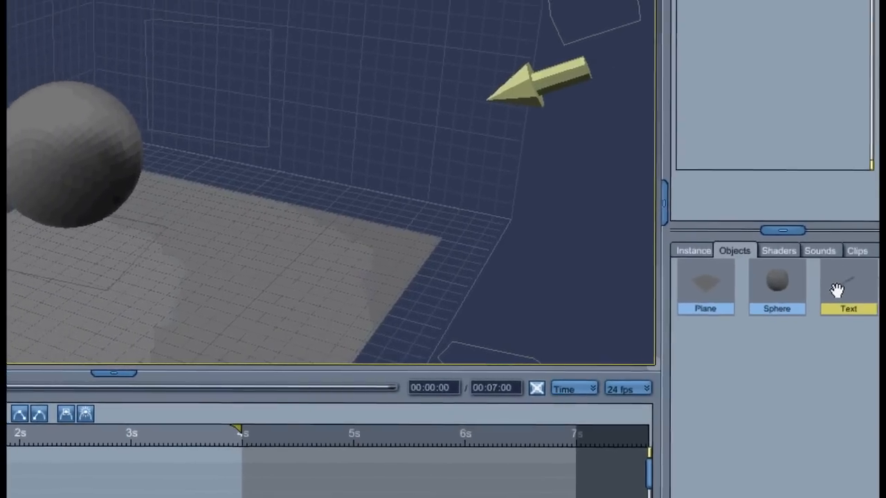
pyautogui.moveTo(839, 306); pyautogui.dragTo(415, 277)
pyautogui.press('Delete')
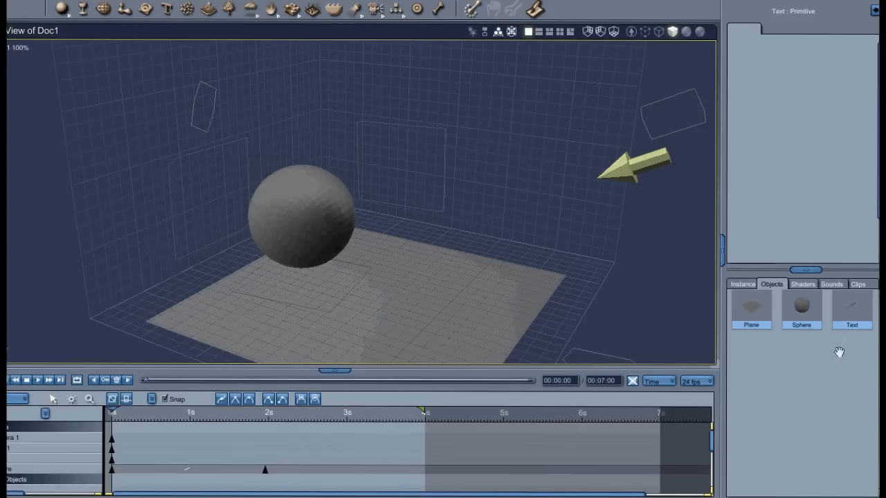
pyautogui.click(845, 316)
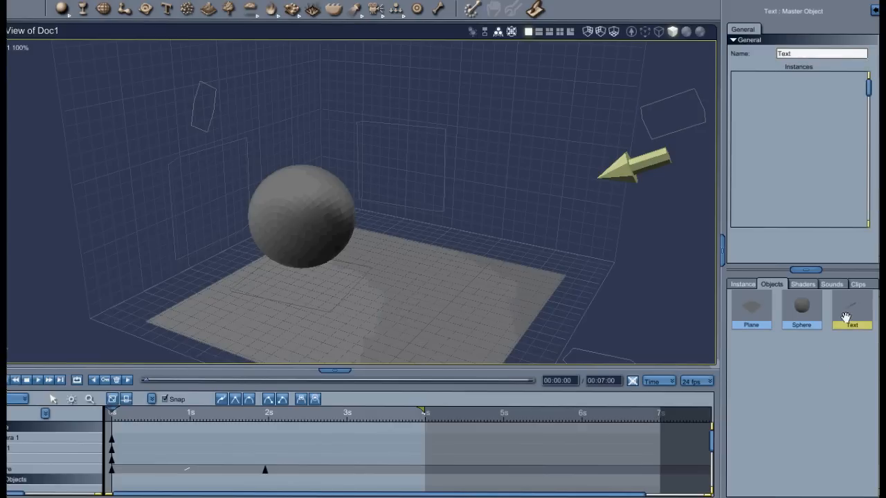
pyautogui.moveTo(855, 318); pyautogui.dragTo(408, 308)
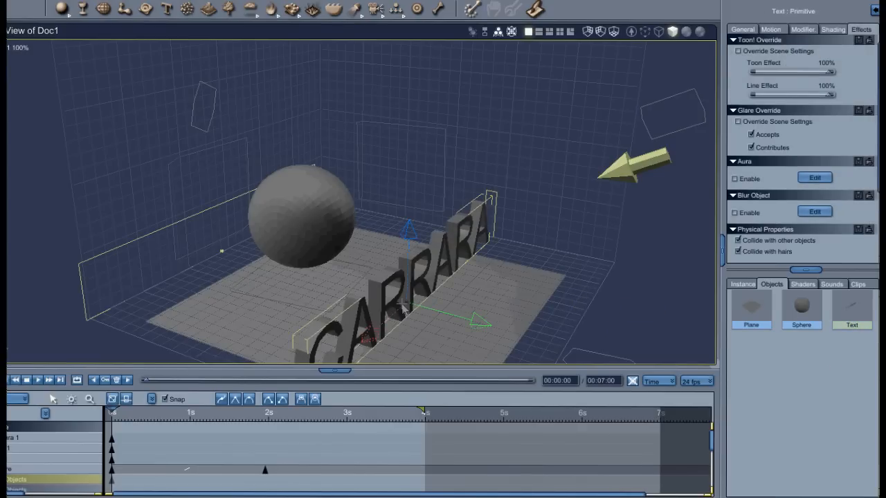
pyautogui.press('Delete')
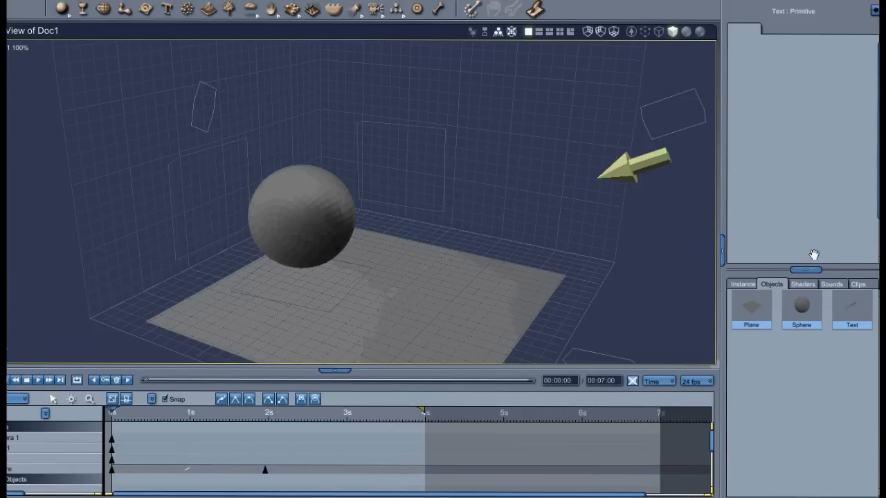
# Step: Delete the Text master object and display the shaders used in the scene
pyautogui.click(849, 323)
pyautogui.press('Delete')
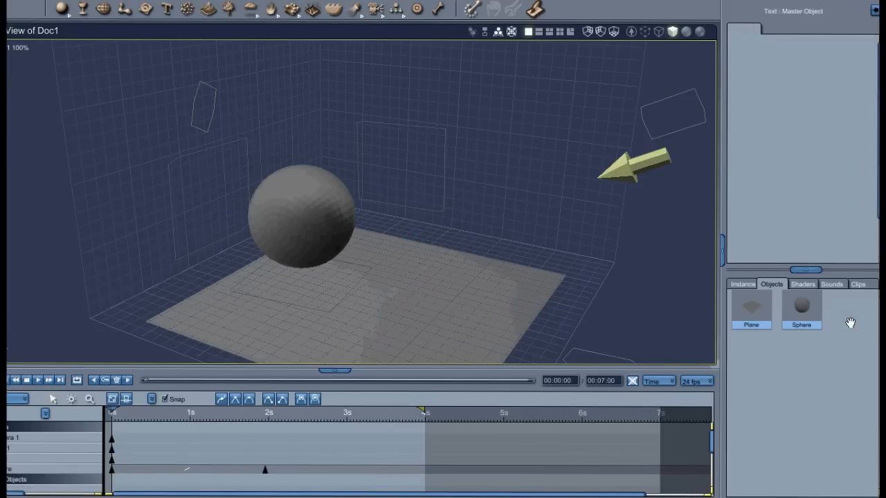
pyautogui.click(803, 286)
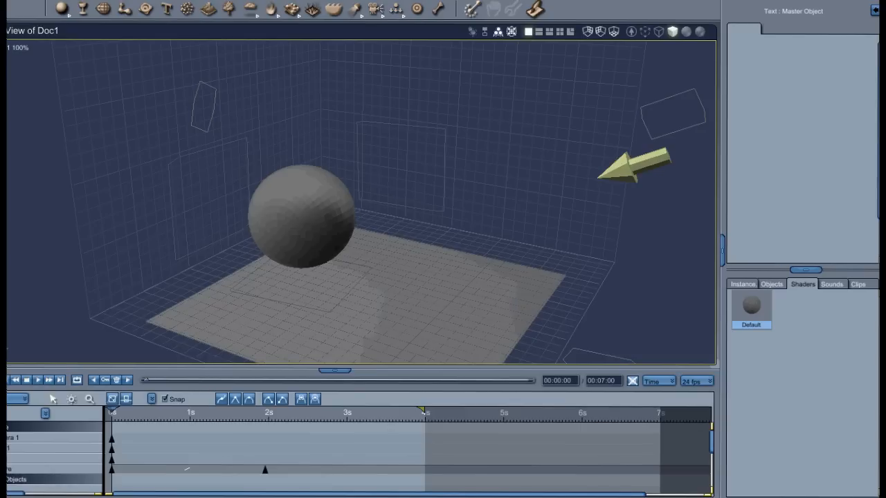
# Step: Apply the Glacier shader from the browser's Nature category to the plane and select the sphere
pyautogui.click(48, 401)
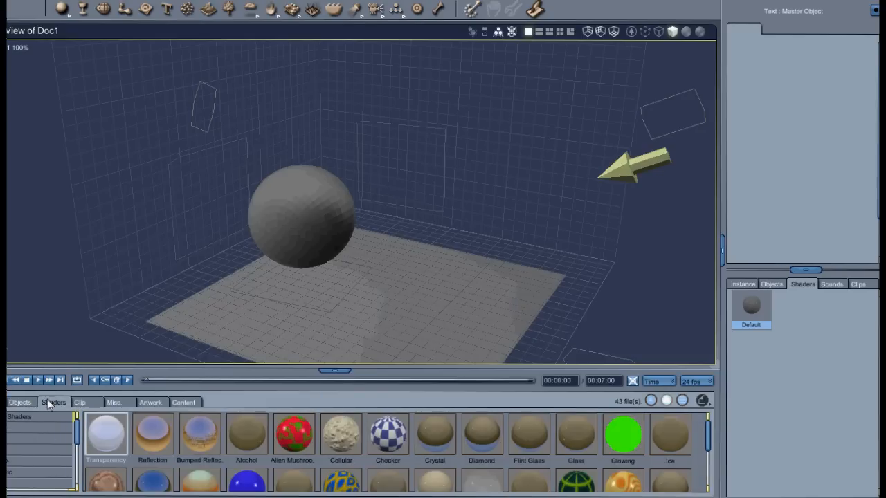
pyautogui.click(14, 461)
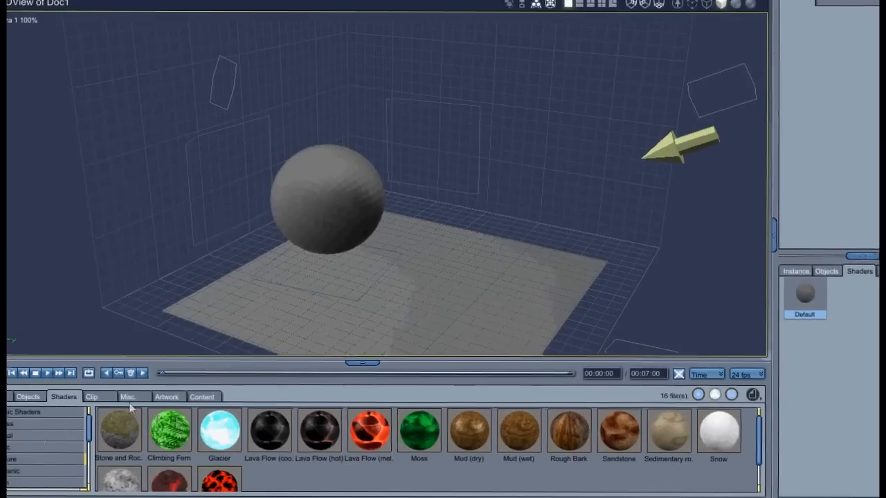
pyautogui.moveTo(212, 431); pyautogui.dragTo(348, 332)
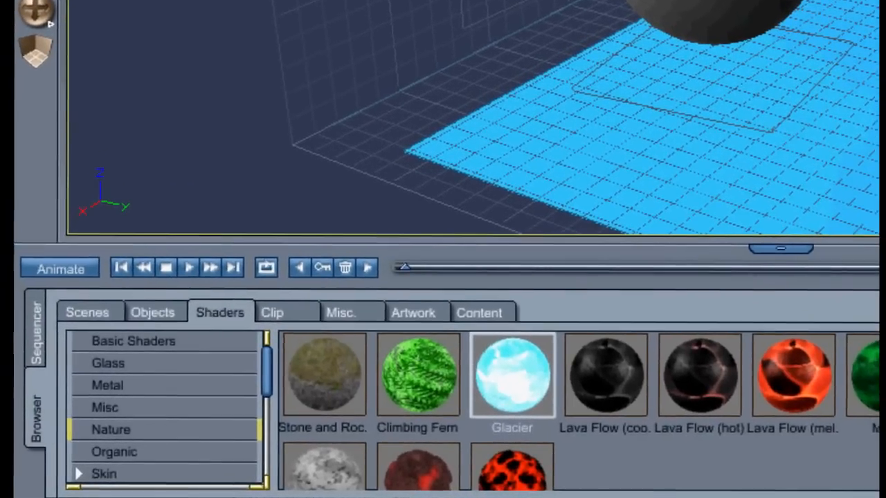
pyautogui.click(716, 8)
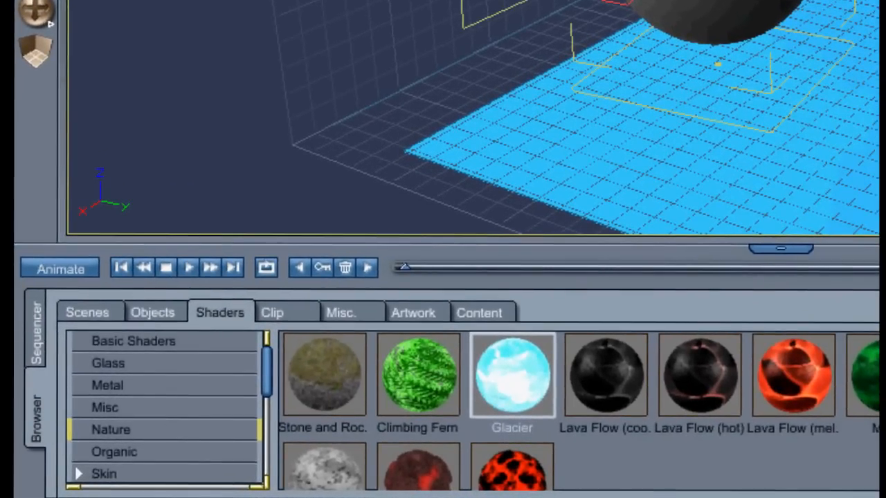
# Step: Look through the browser's Objects, content Runtime and Scenes libraries, ending at the Objects library
pyautogui.click(170, 315)
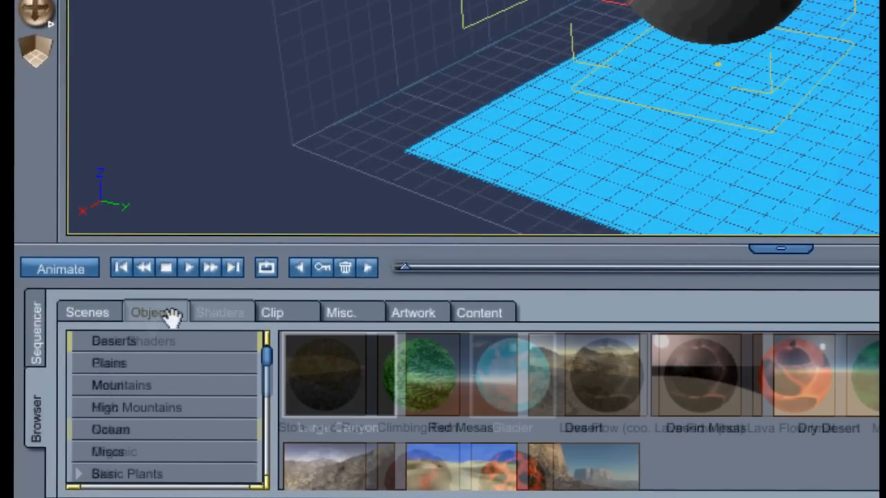
pyautogui.click(478, 315)
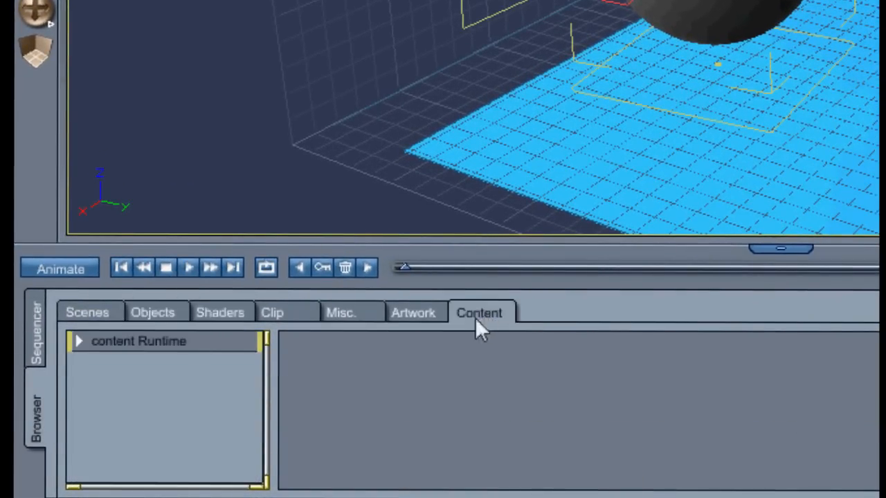
pyautogui.click(80, 341)
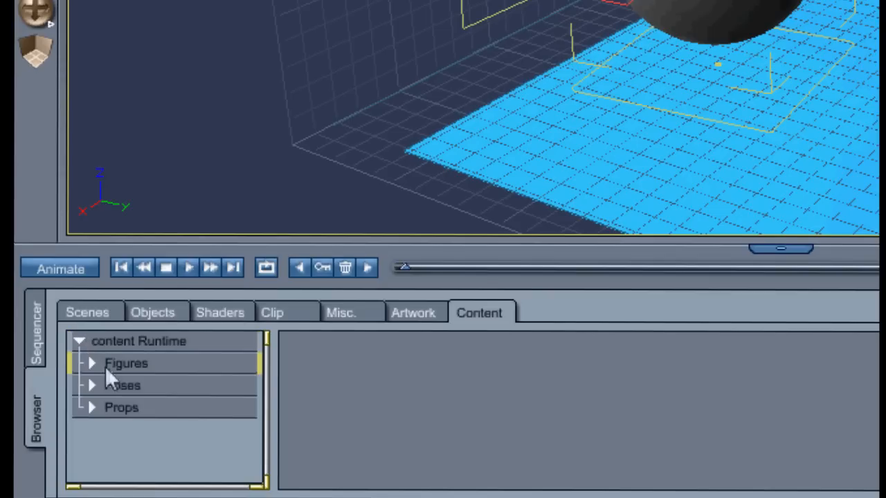
pyautogui.click(89, 314)
pyautogui.click(170, 311)
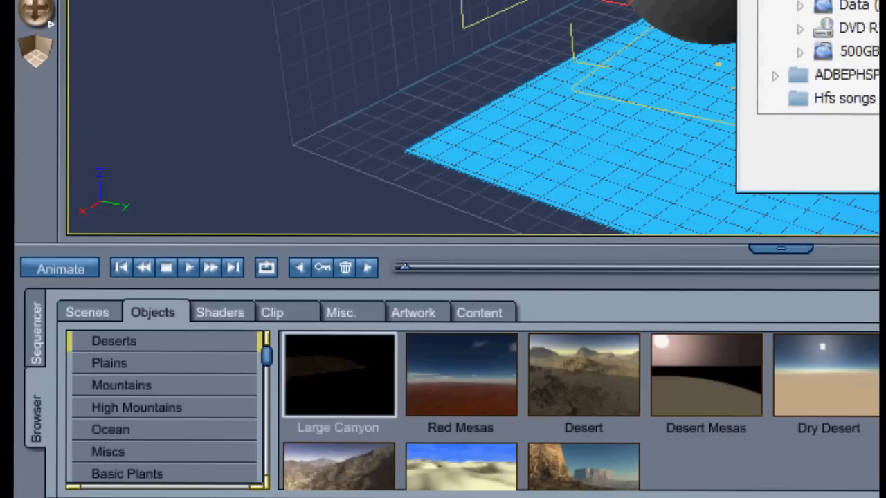
# Step: Look inside the 500GB drive in the folder picker, cancel it, and view the files of a category near the end of the Objects list
pyautogui.doubleClick(817, 52)
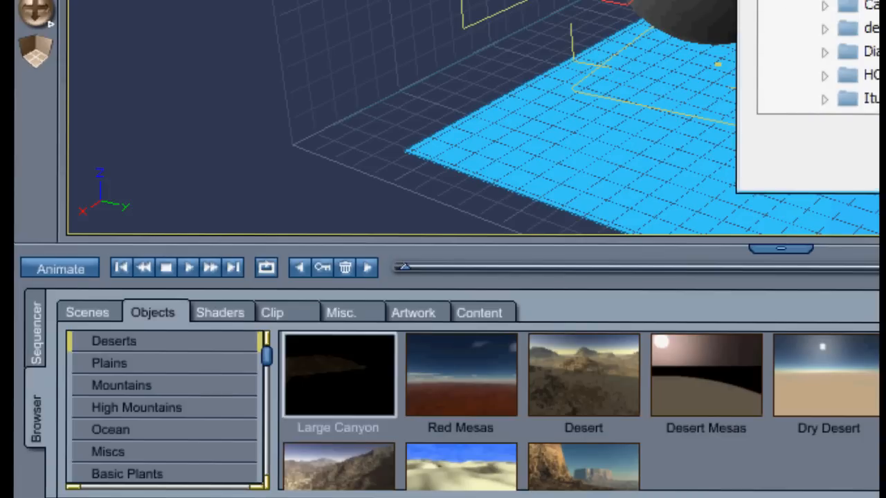
pyautogui.press('Escape')
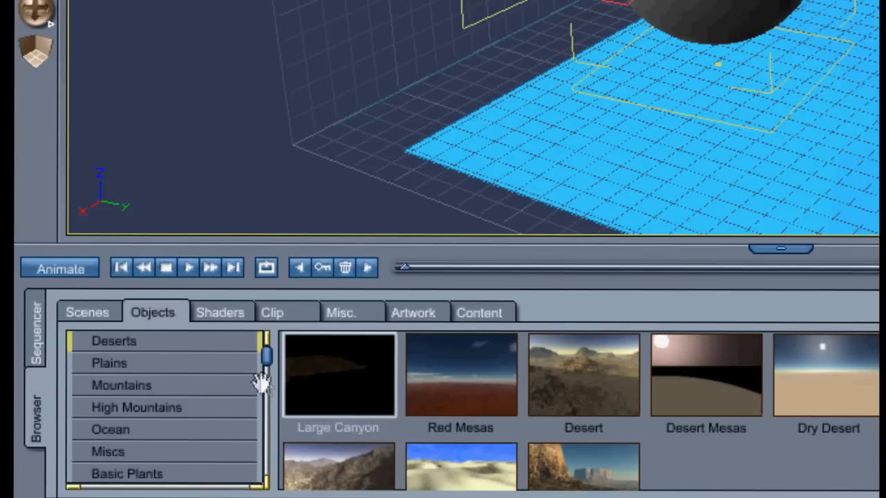
pyautogui.scroll(-10, 256, 408)
pyautogui.click(163, 449)
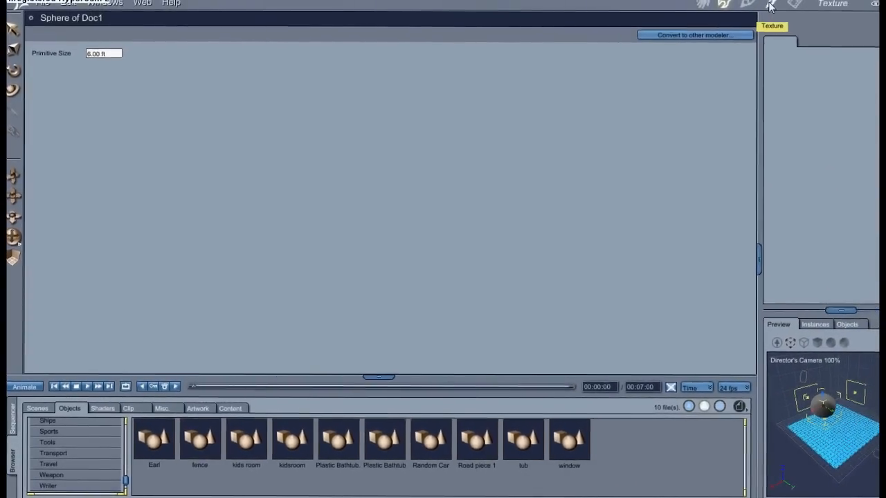
# Step: Switch to the Texture room and set the sphere shader's color to white in the Color Picker
pyautogui.click(747, 18)
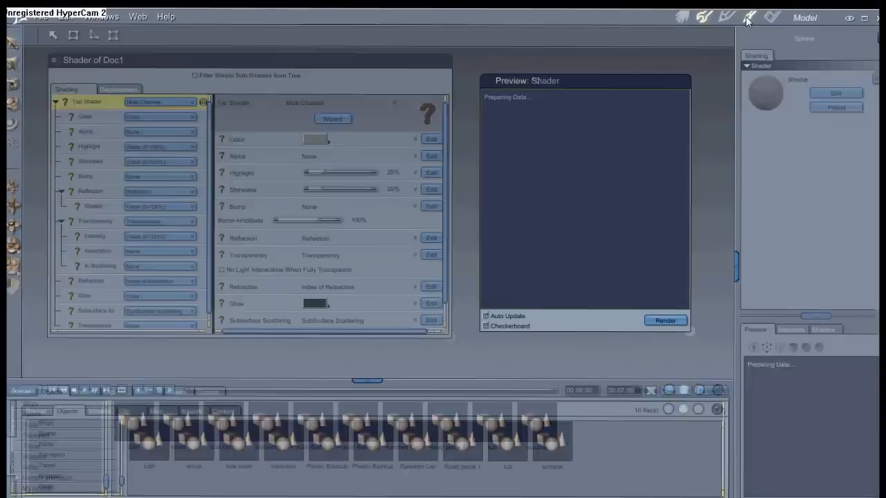
pyautogui.click(309, 141)
pyautogui.moveTo(547, 415)
pyautogui.mouseDown()
pyautogui.moveTo(593, 430)
pyautogui.moveTo(549, 414)
pyautogui.mouseUp()
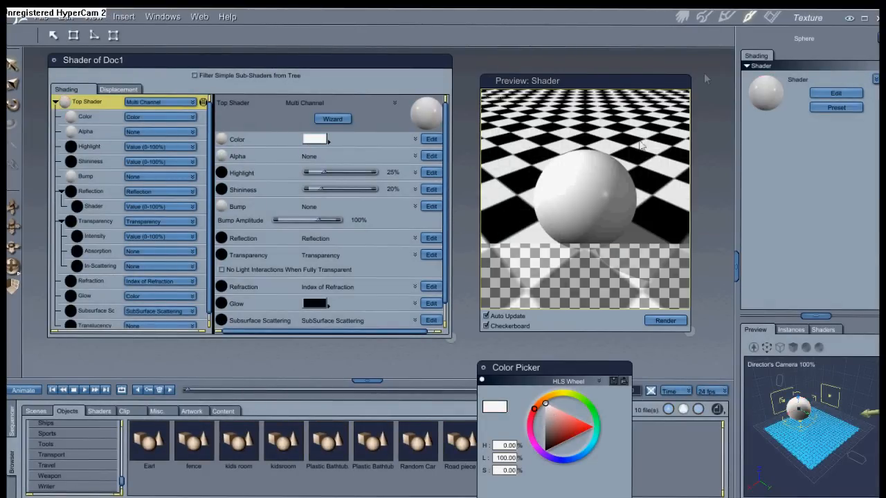
# Step: View the Render room's Output settings and try the Current Frame option, leaving the output set to Movie
pyautogui.click(768, 19)
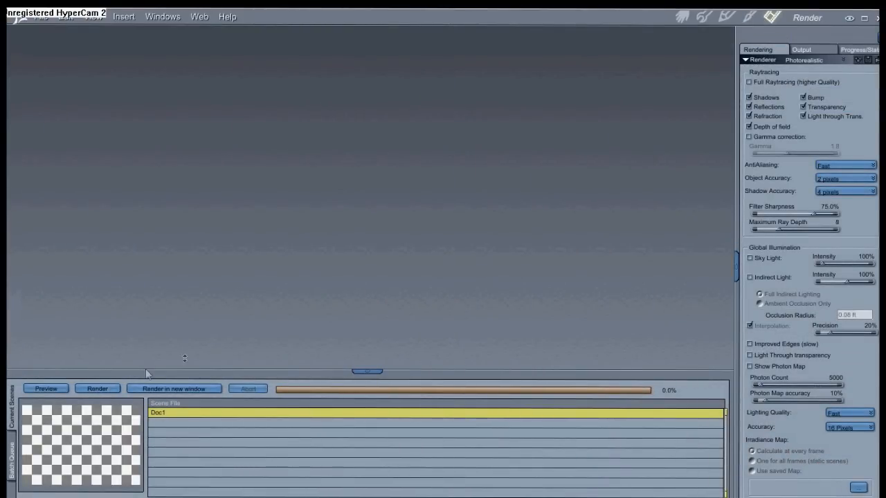
pyautogui.click(821, 48)
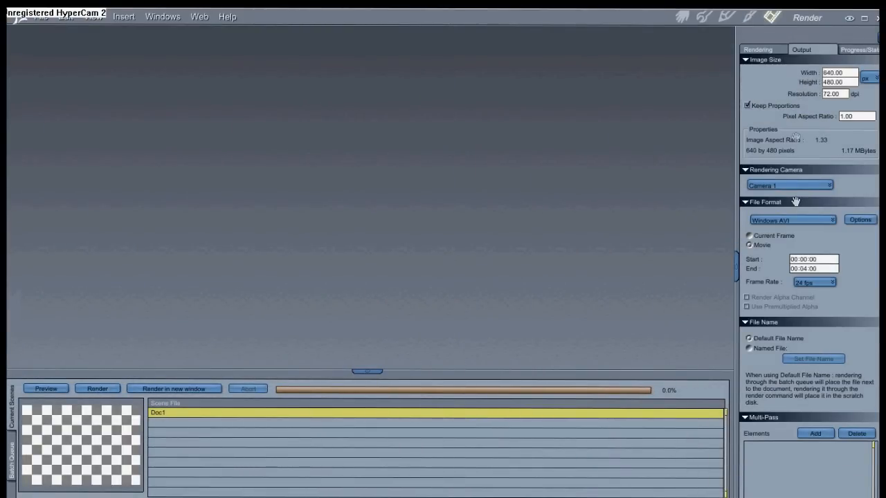
pyautogui.click(757, 236)
pyautogui.click(753, 244)
# Step: Examine the file format and rendering camera choices for the render output, and return to the Assemble room
pyautogui.click(758, 220)
pyautogui.click(759, 220)
pyautogui.click(758, 188)
pyautogui.click(757, 189)
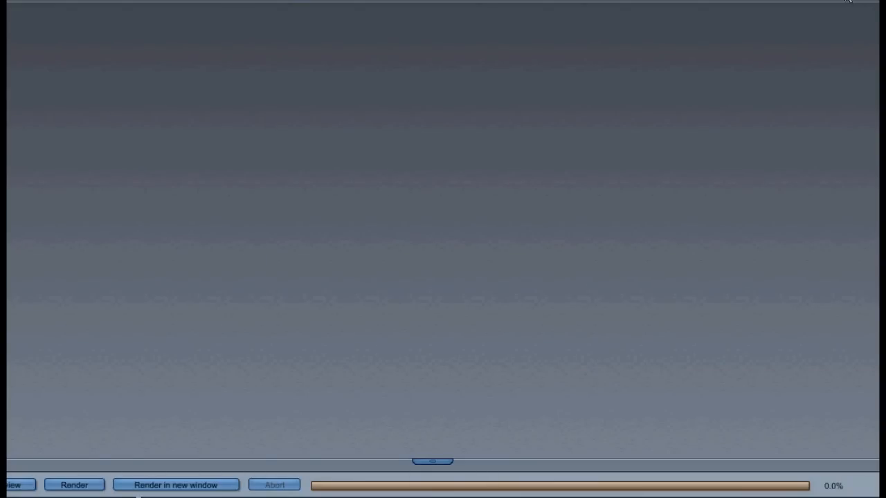
pyautogui.click(850, 1)
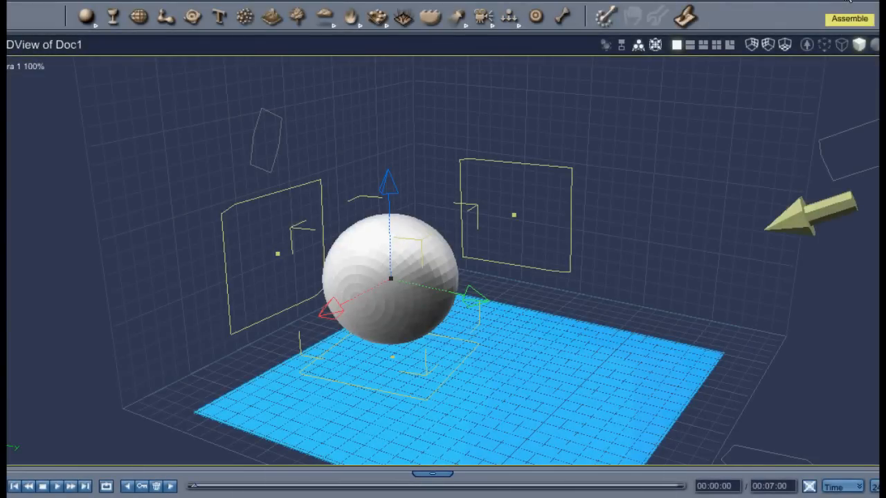